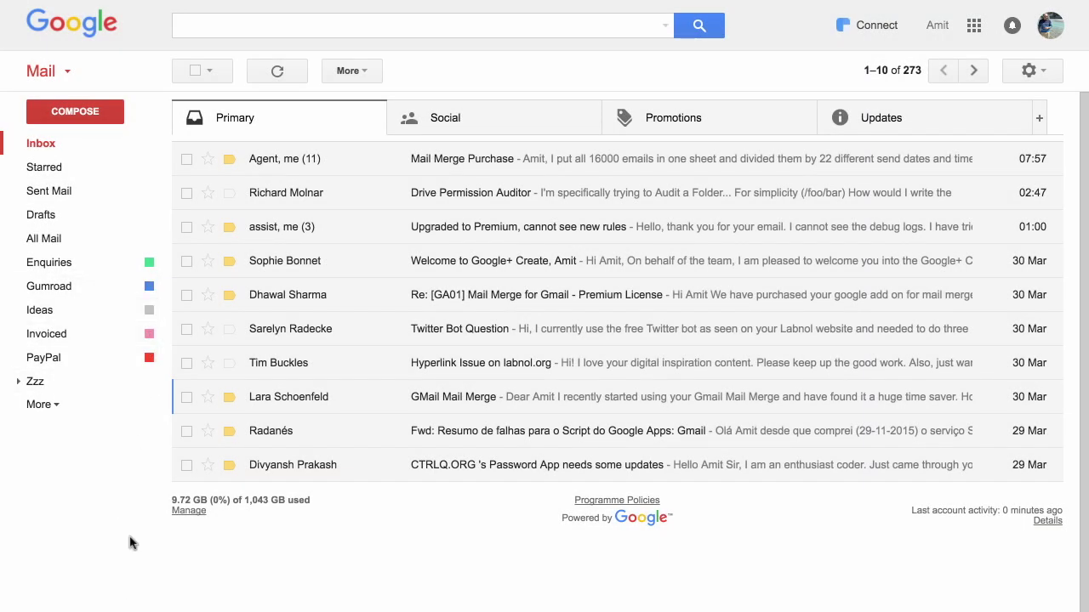
# Step: Start a new email to the birthday recipient's address with the subject 'Happy Birthday'
pyautogui.click(85, 113)
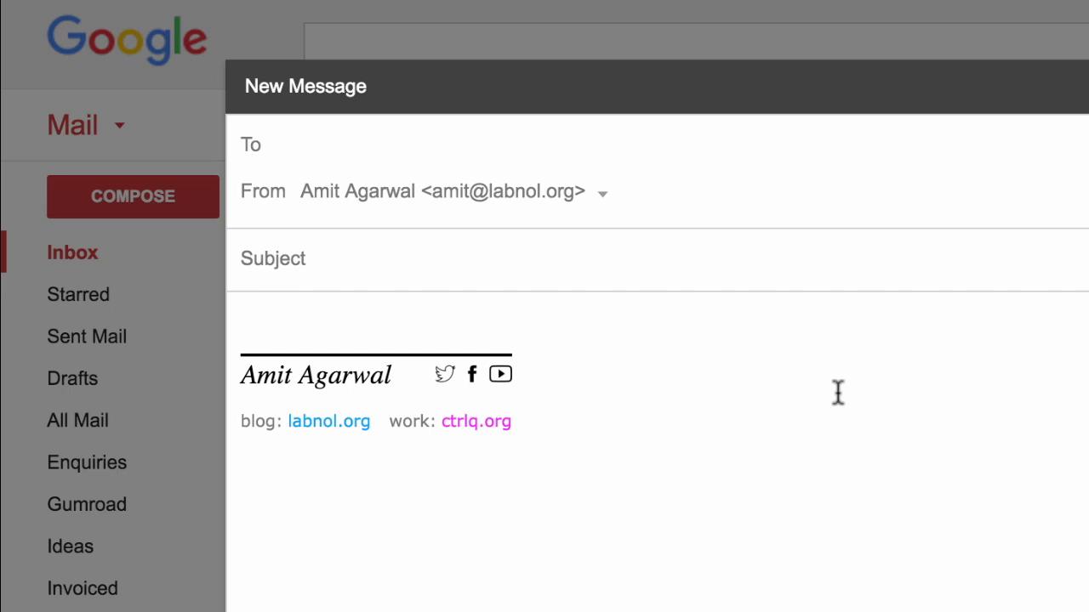
pyautogui.write('megan@')
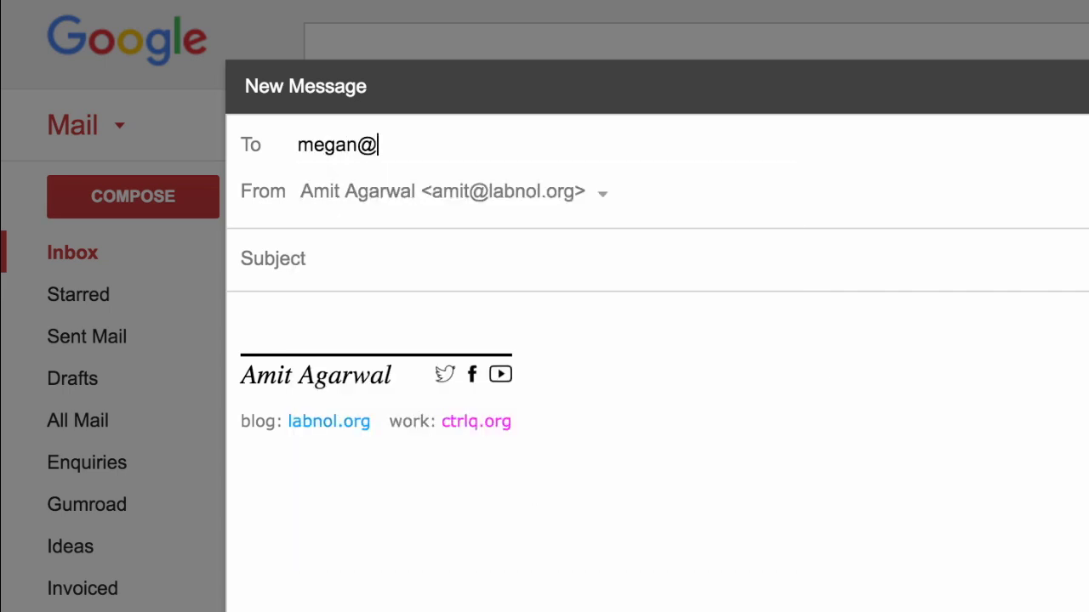
pyautogui.write('example.com')
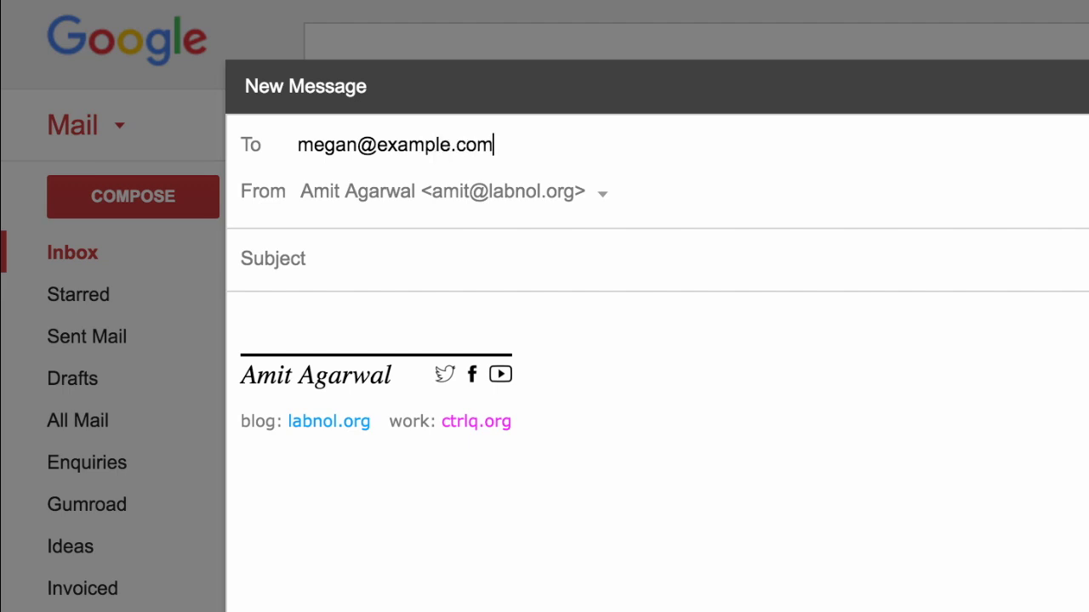
pyautogui.click(598, 270)
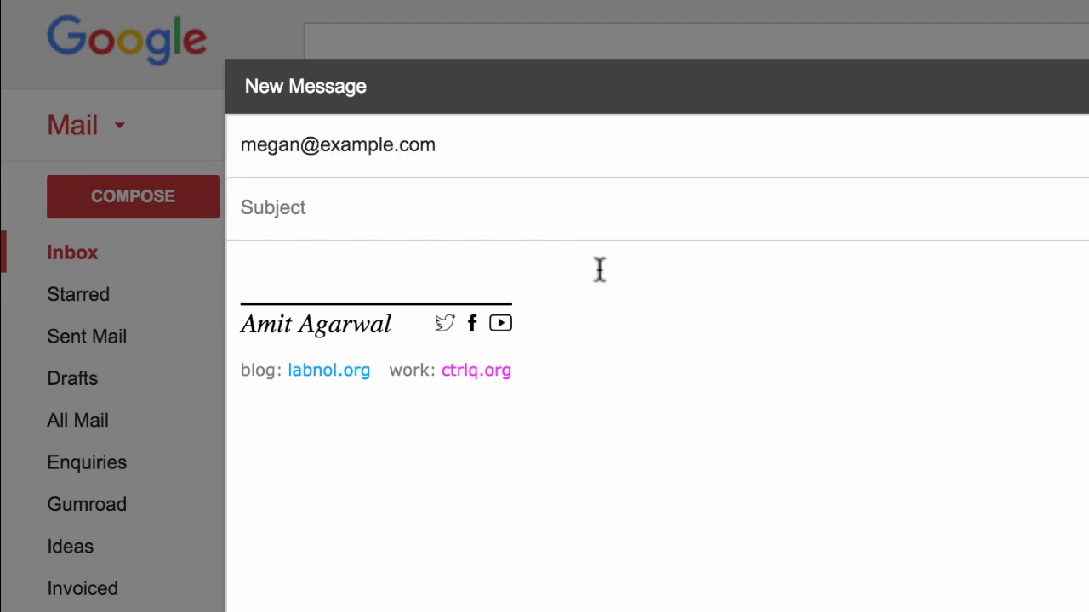
pyautogui.write('Ha')
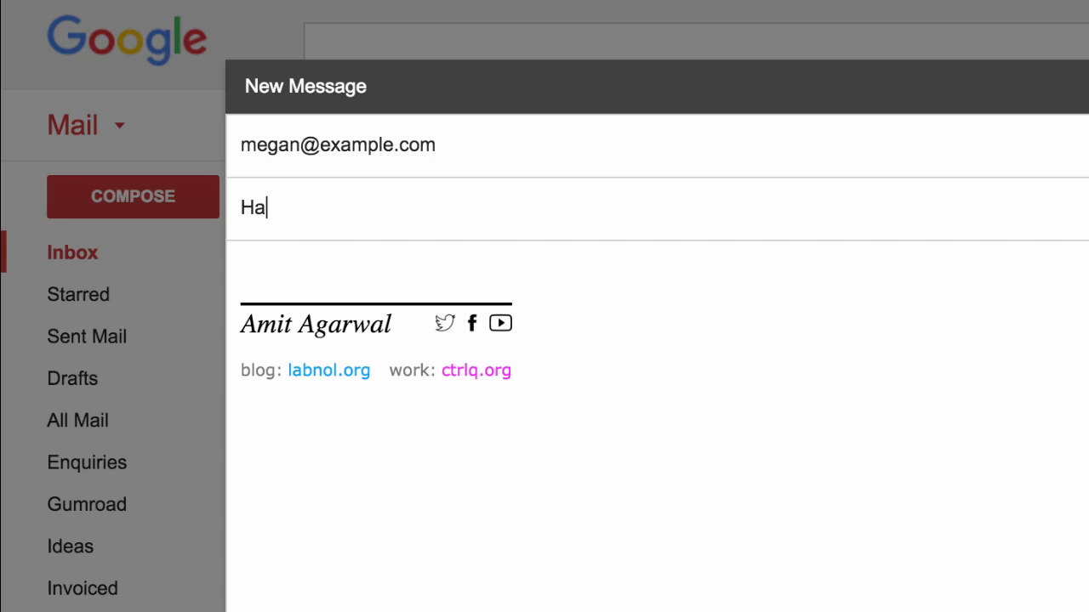
pyautogui.write('ppy Birthday')
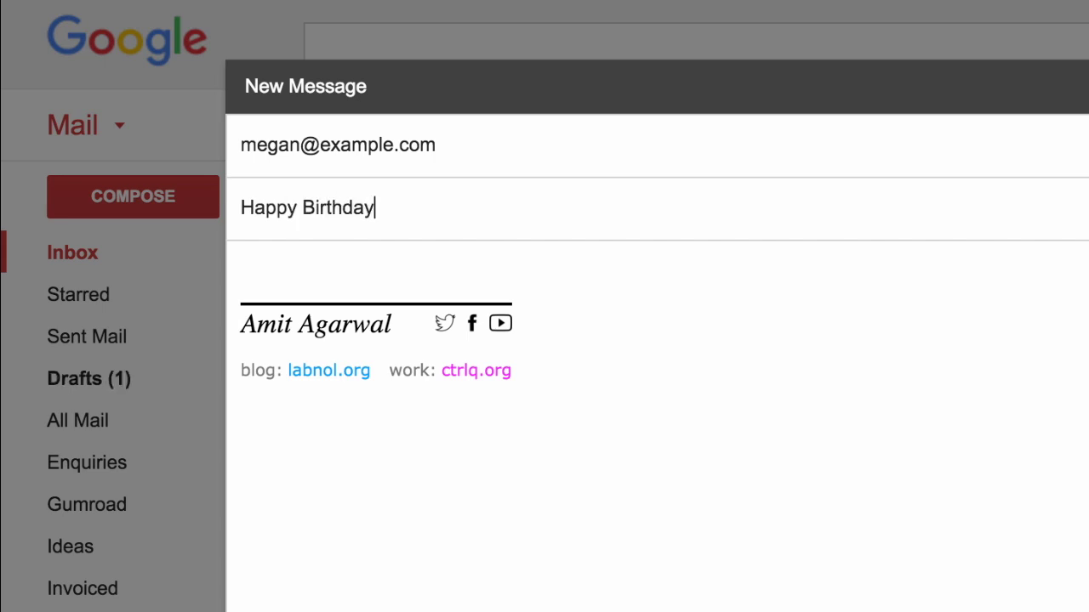
# Step: Write a greeting to the recipient followed by 'Wish you a very happy birthday. Enjoy your day!'
pyautogui.click(420, 244)
pyautogui.write('Dear')
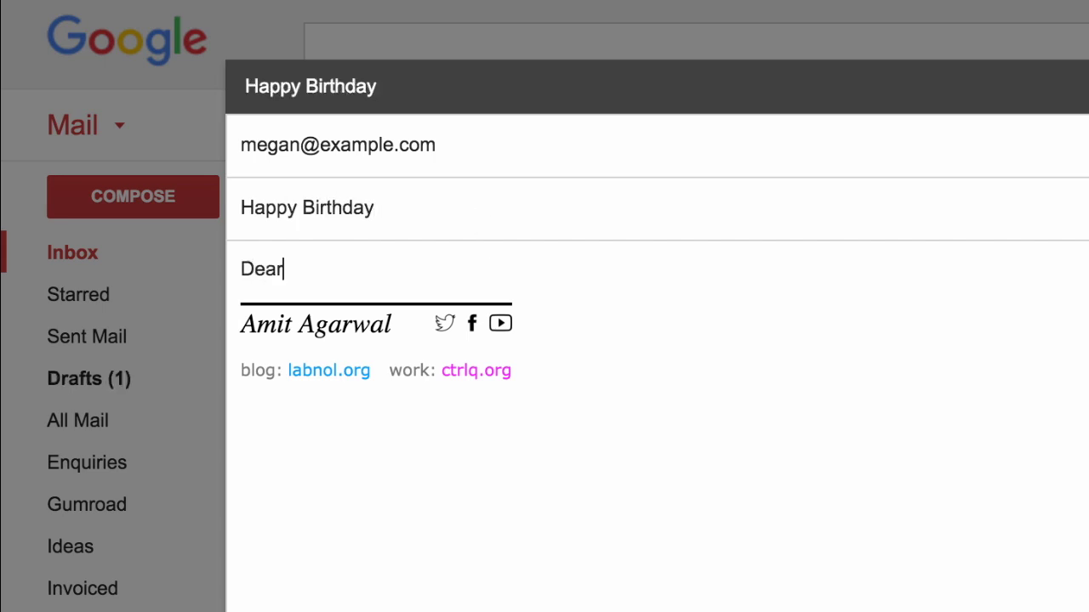
pyautogui.write(' Megan,')
pyautogui.press('Return')
pyautogui.press('Return')
pyautogui.write('W')
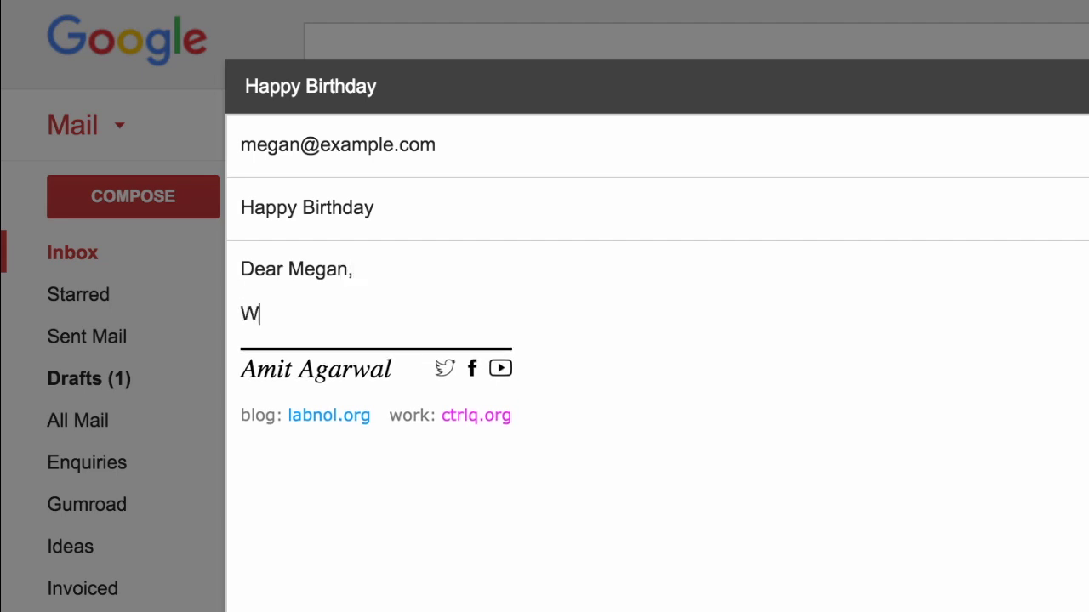
pyautogui.write('ish you a very ha')
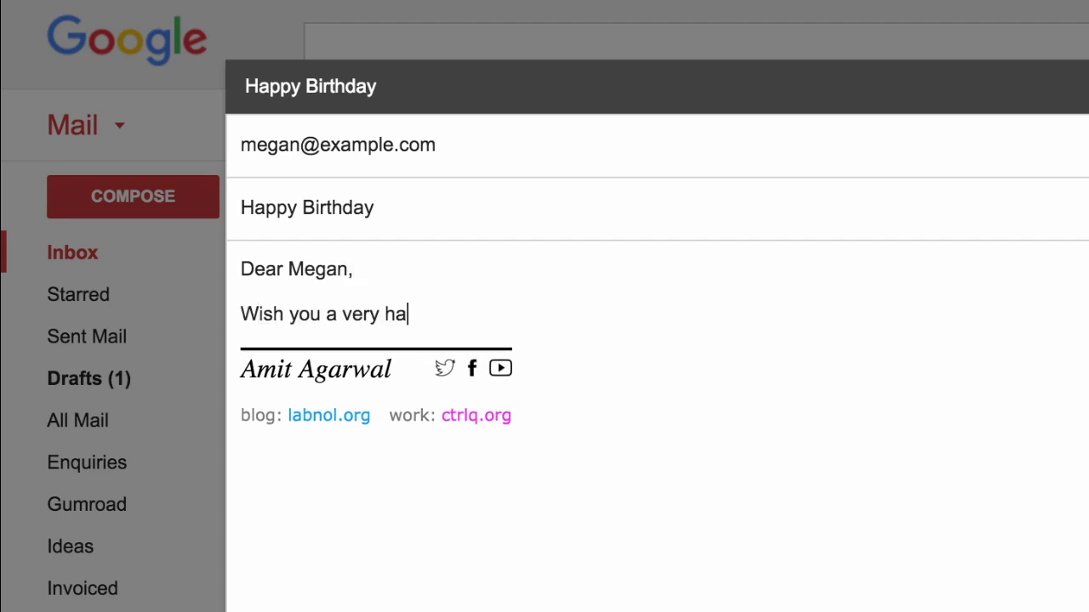
pyautogui.write('ppy birthda')
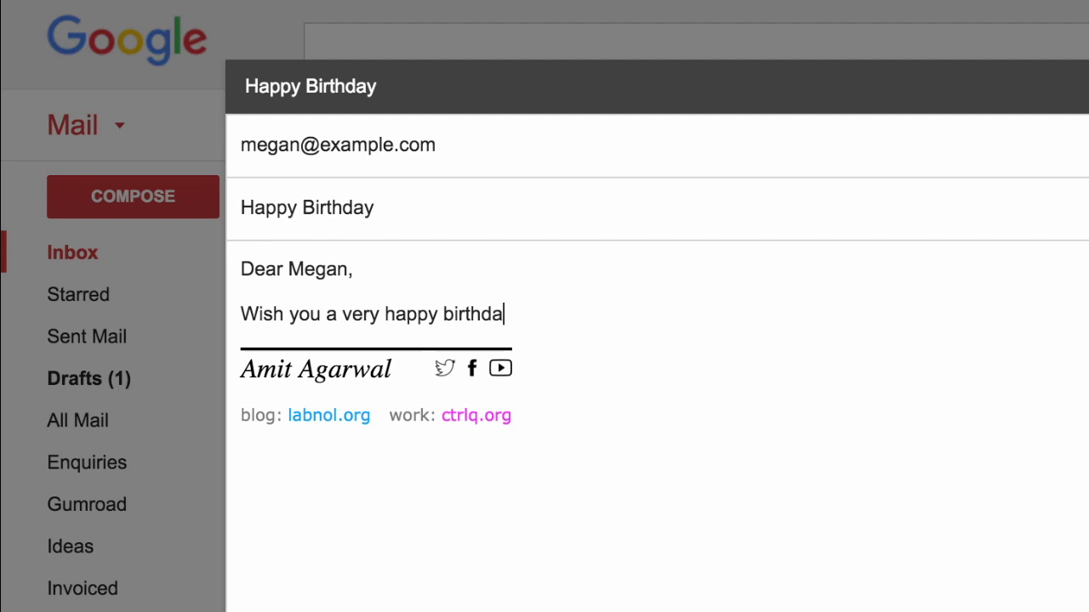
pyautogui.write('y. Enjoy your ')
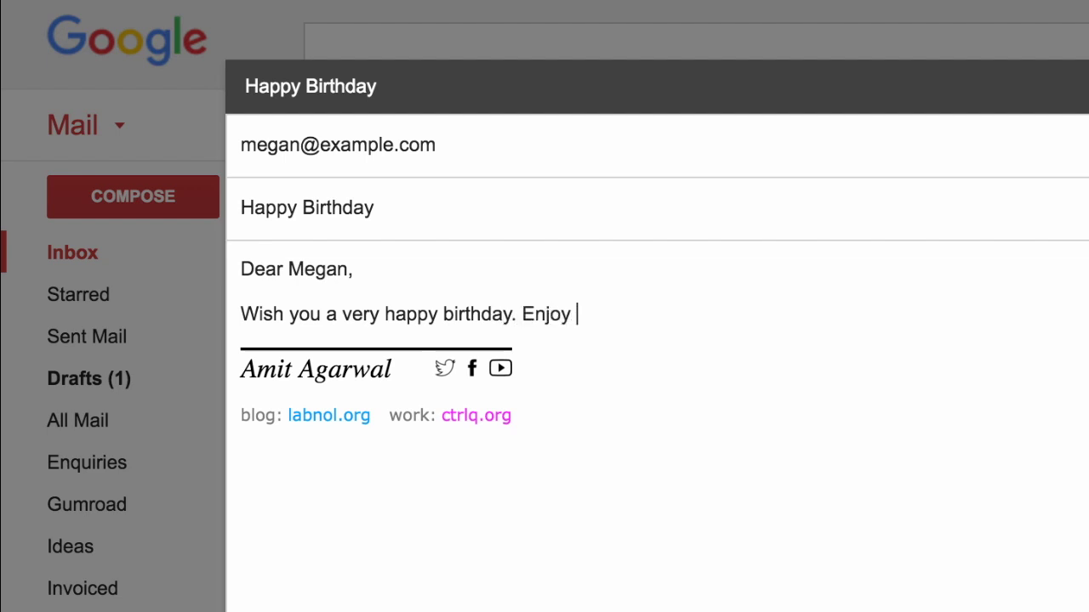
pyautogui.write('day!')
pyautogui.press('Return')
pyautogui.press('Return')
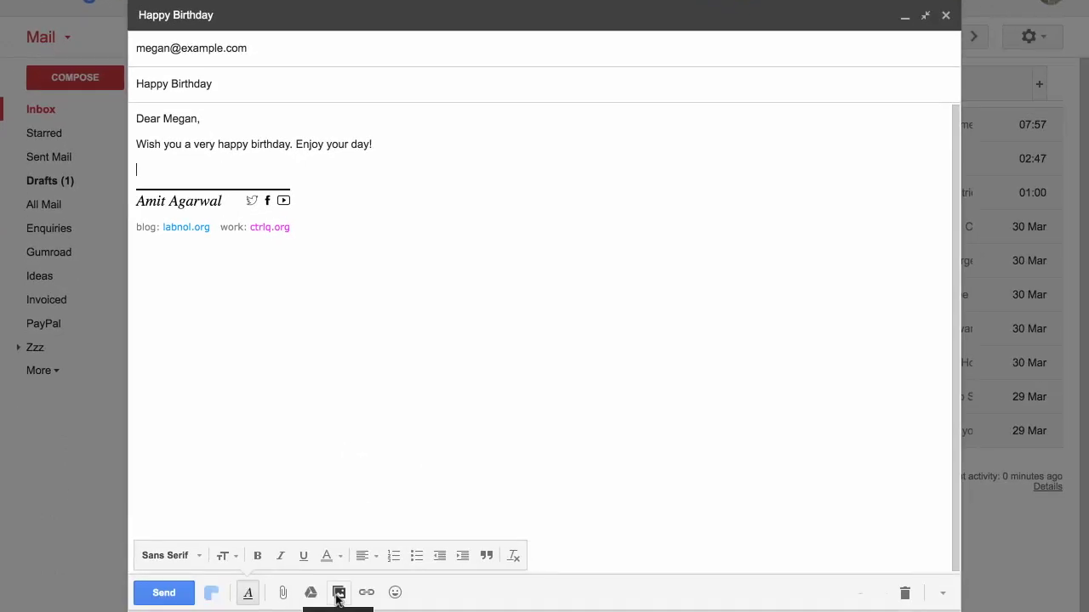
# Step: Upload birthday.gif from the Dropbox folder inline into the email body
pyautogui.click(338, 594)
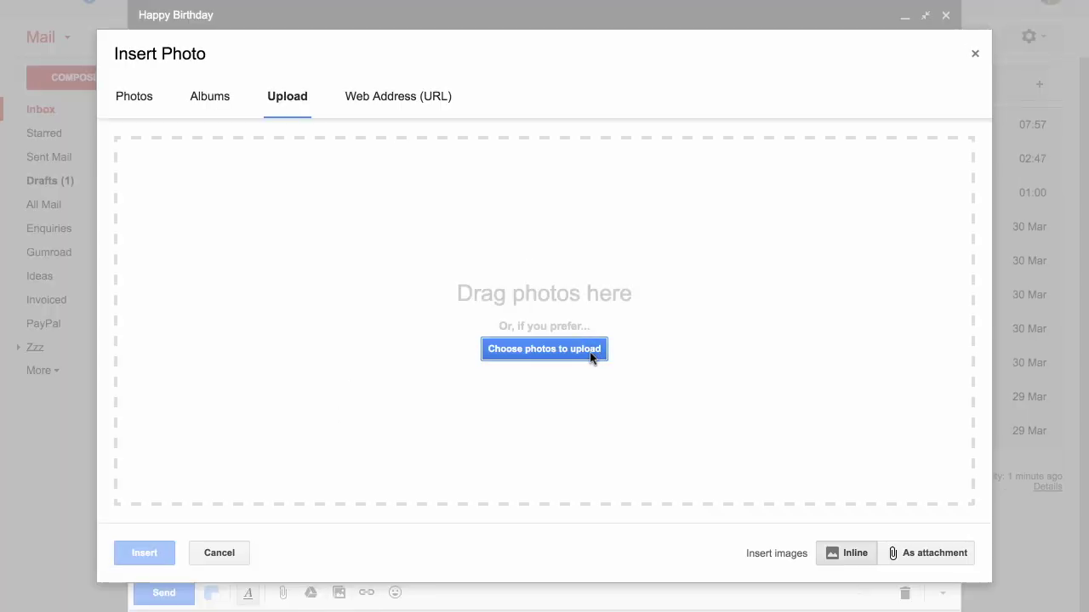
pyautogui.click(592, 357)
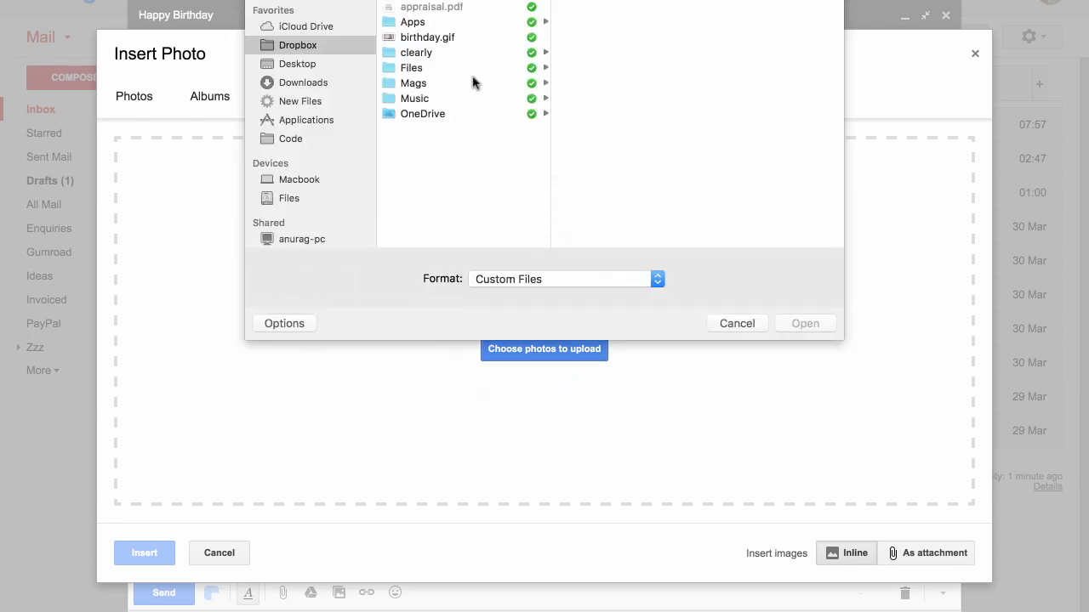
pyautogui.click(467, 38)
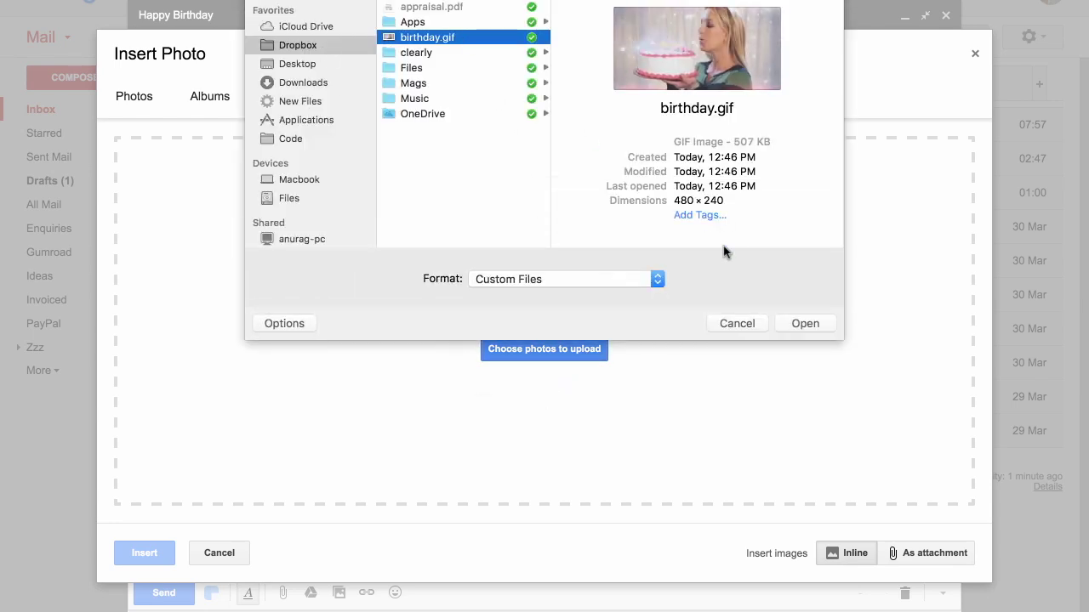
pyautogui.click(809, 327)
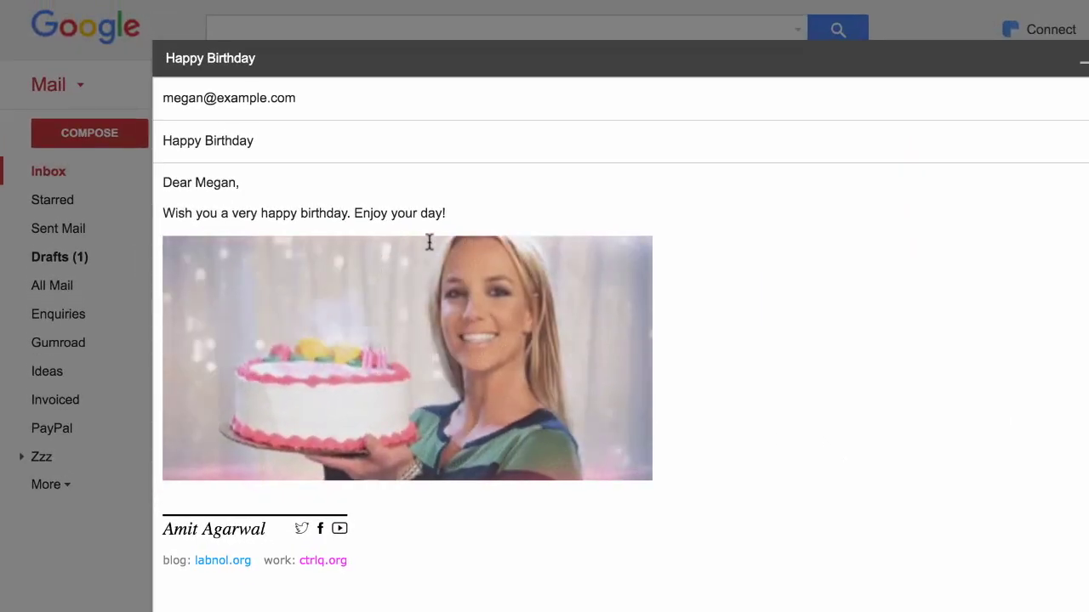
# Step: Pick the sender address and save the birthday email as a draft
pyautogui.click(383, 97)
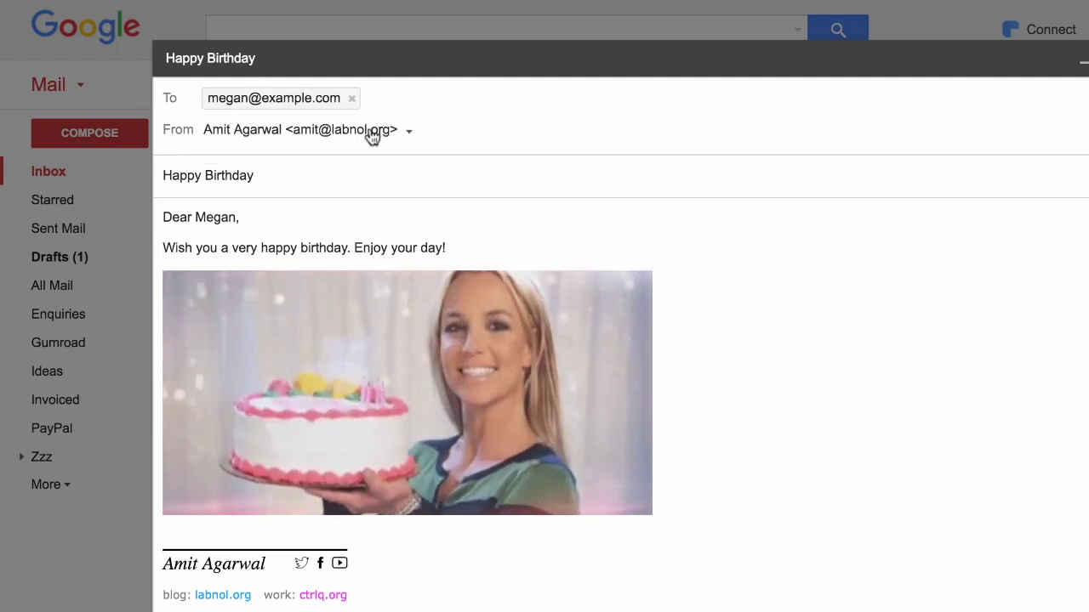
pyautogui.click(372, 134)
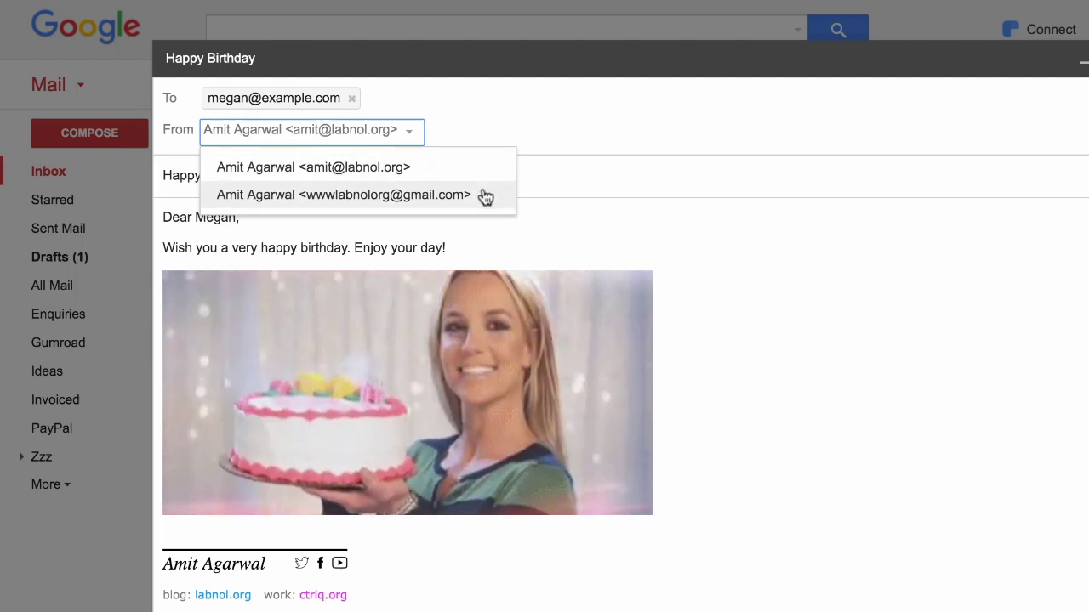
pyautogui.click(583, 178)
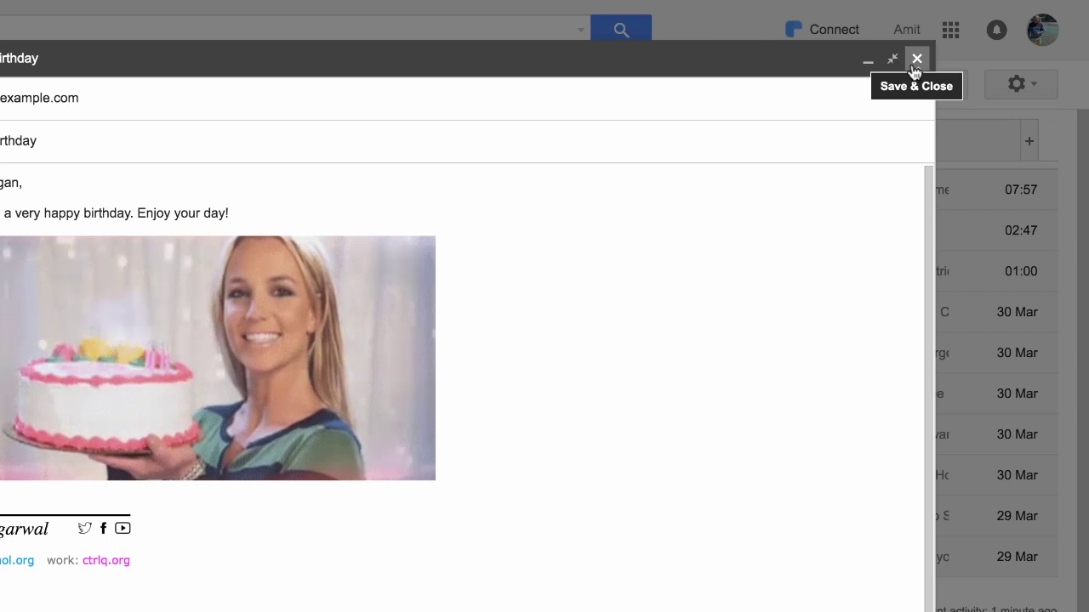
pyautogui.click(914, 61)
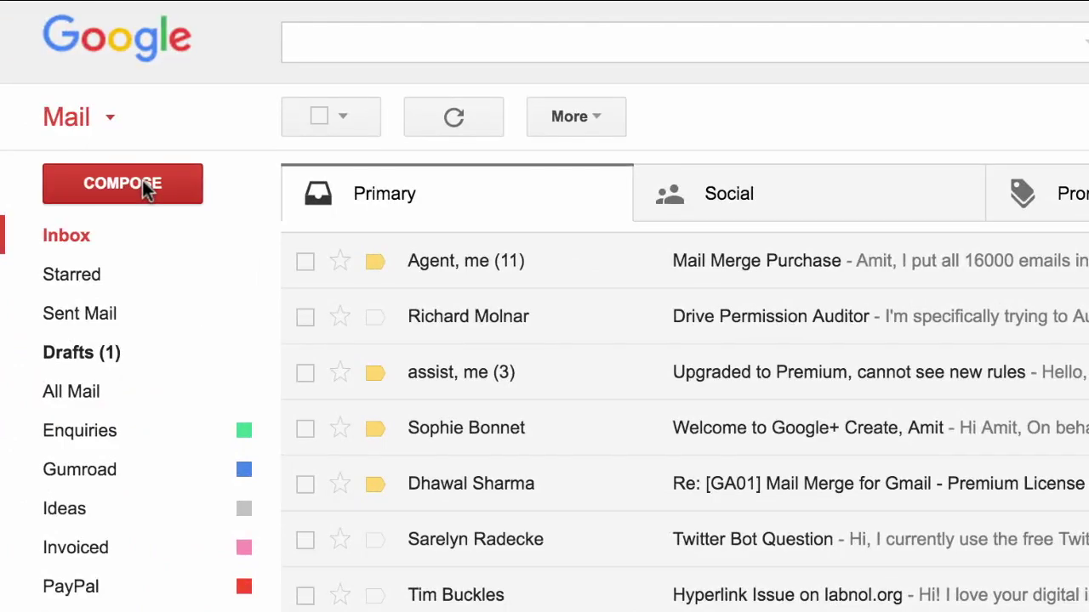
# Step: Start another email to the employee's address with the subject 'Appraisal Form Reminder'
pyautogui.click(142, 181)
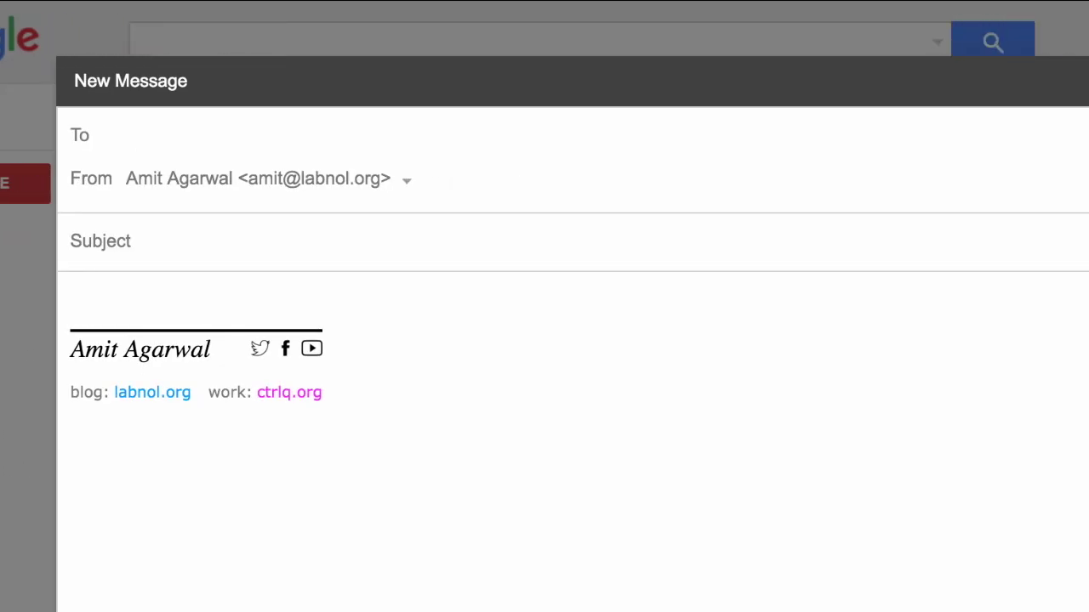
pyautogui.write('mark@example.com')
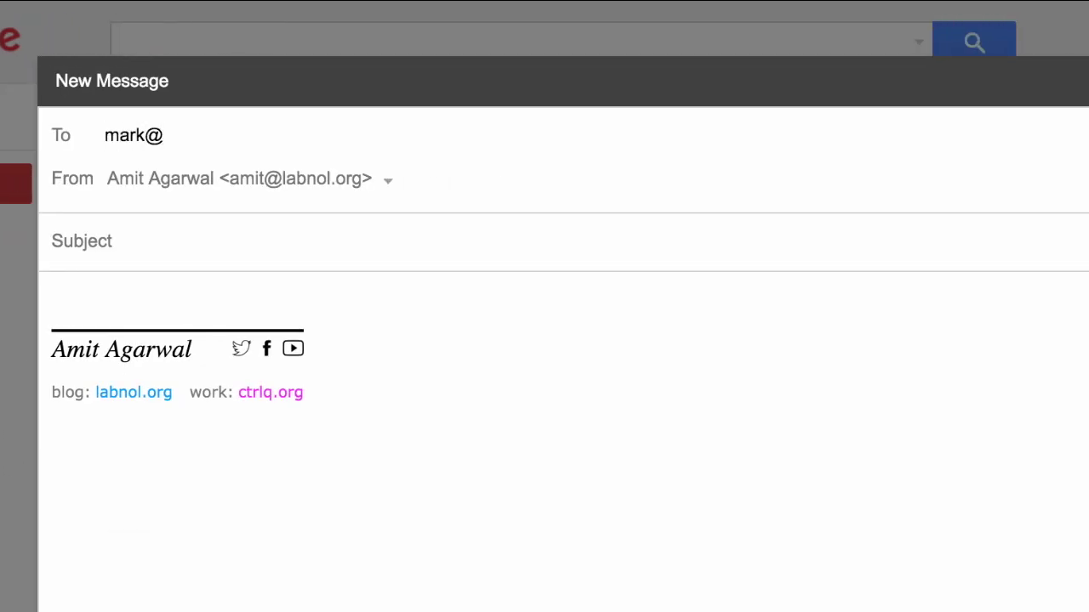
pyautogui.press('Tab')
pyautogui.write('Appraisal Fo')
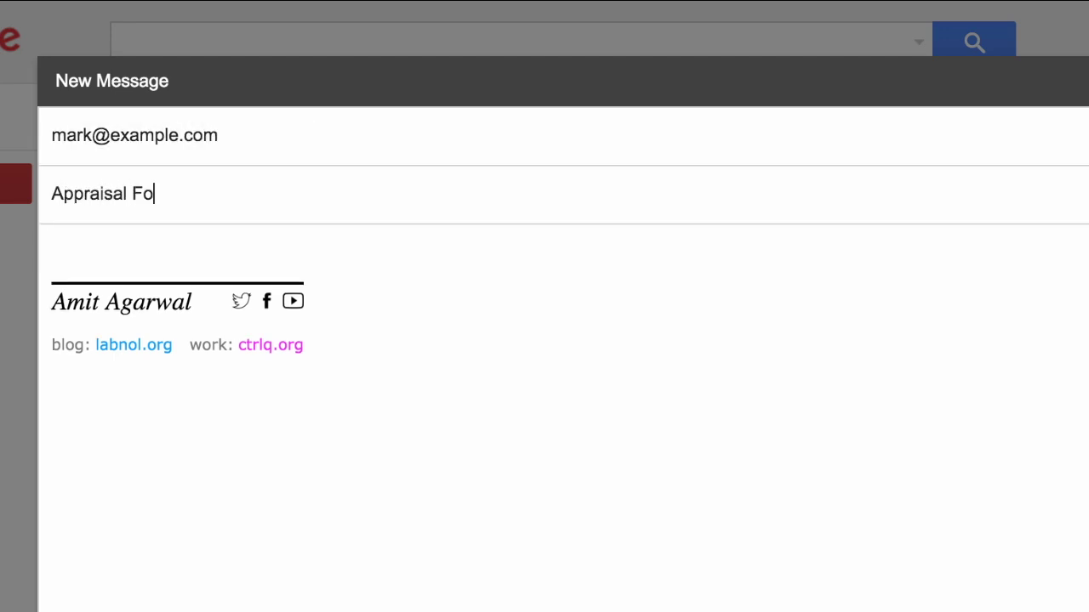
pyautogui.write('rm Reminder')
# Step: Write the reminder to submit the appraisal form by Friday noon, noting the attached PDF, signed 'Thanks.'
pyautogui.press('Tab')
pyautogui.write('Dear')
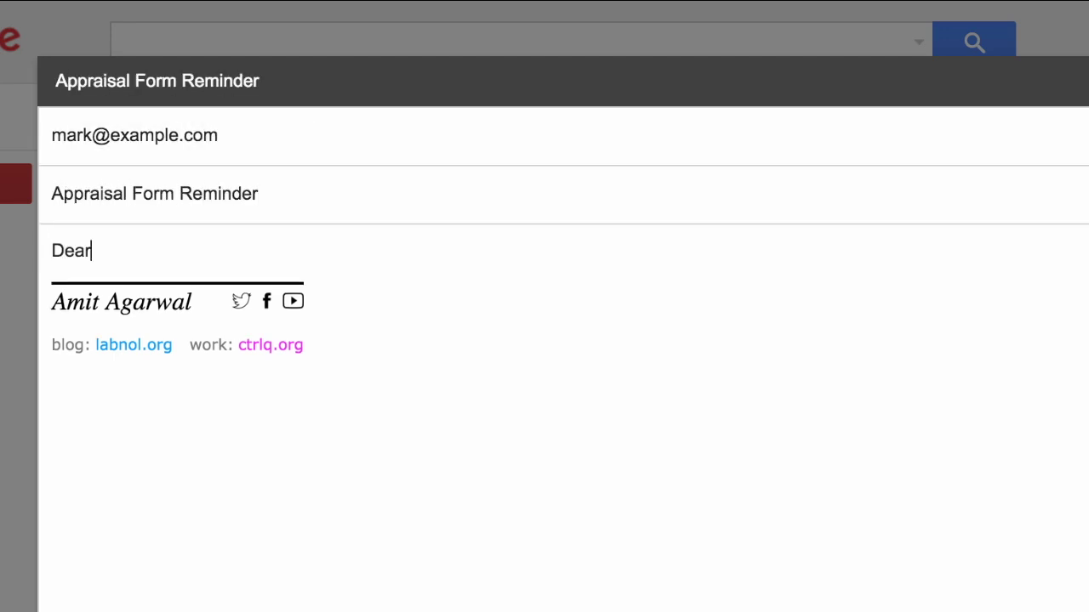
pyautogui.write(' Mark,')
pyautogui.press('Return')
pyautogui.press('Return')
pyautogui.write("If you haven't do n")
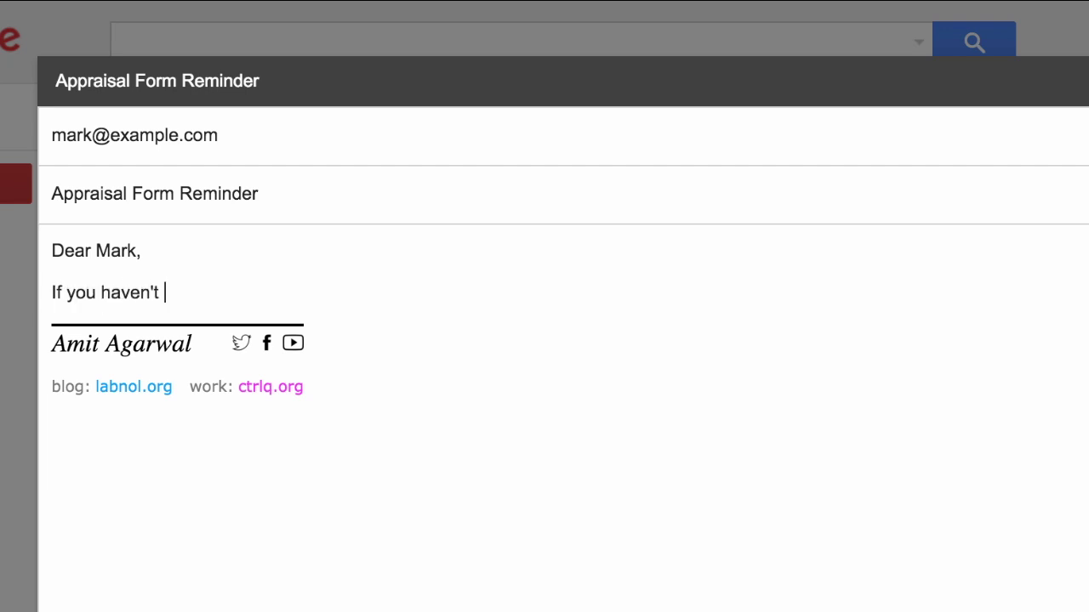
pyautogui.press('BackSpace')
pyautogui.press('BackSpace')
pyautogui.write('ne so already, this is a frie')
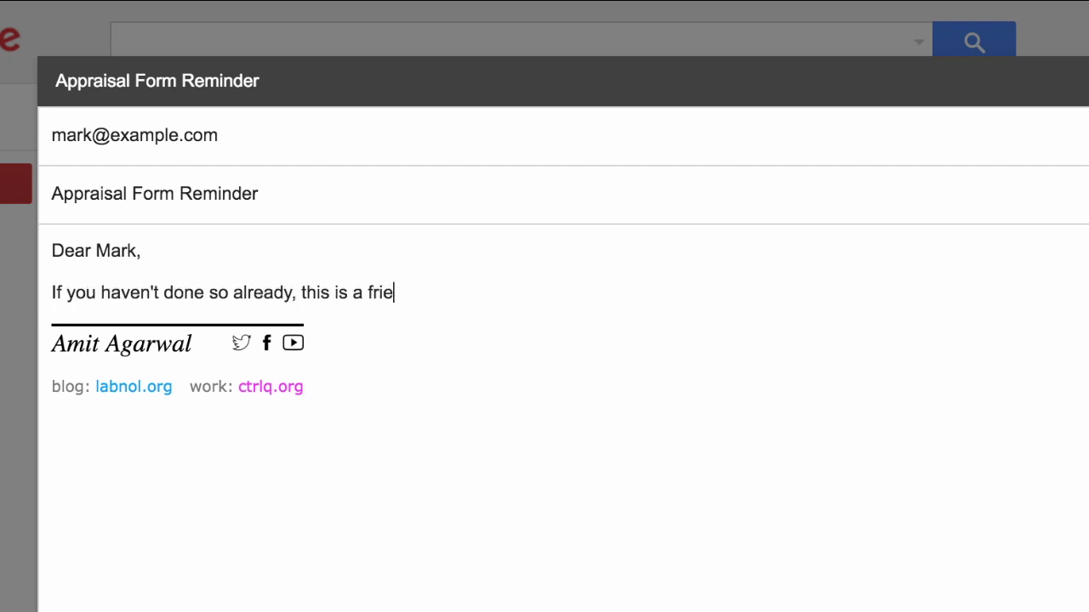
pyautogui.write('ndly reminder that you need to fill and submit the appra')
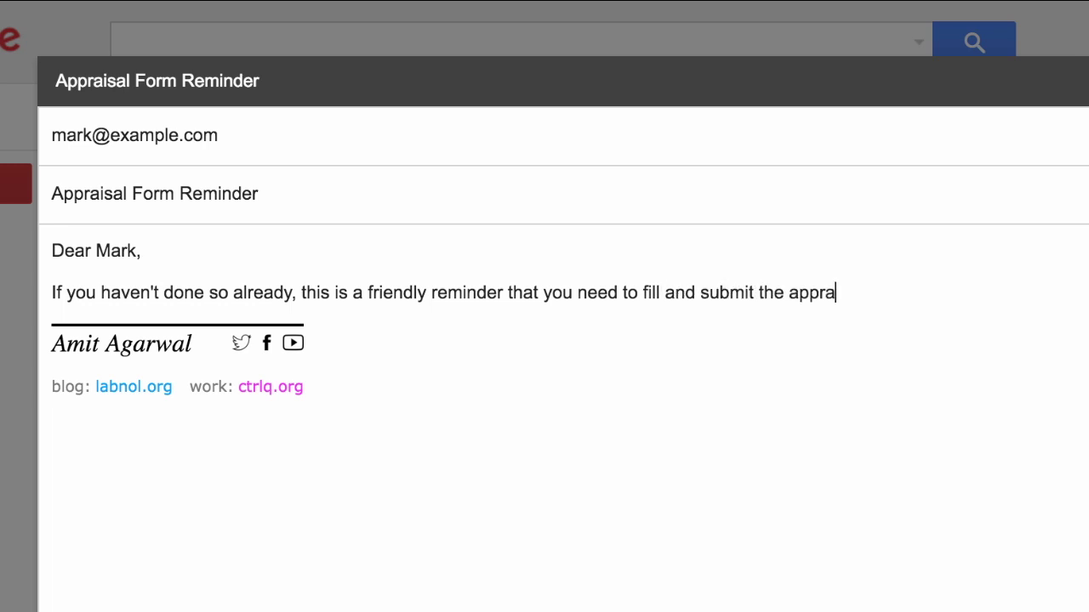
pyautogui.write('isal form by Friday noon.')
pyautogui.press('Return')
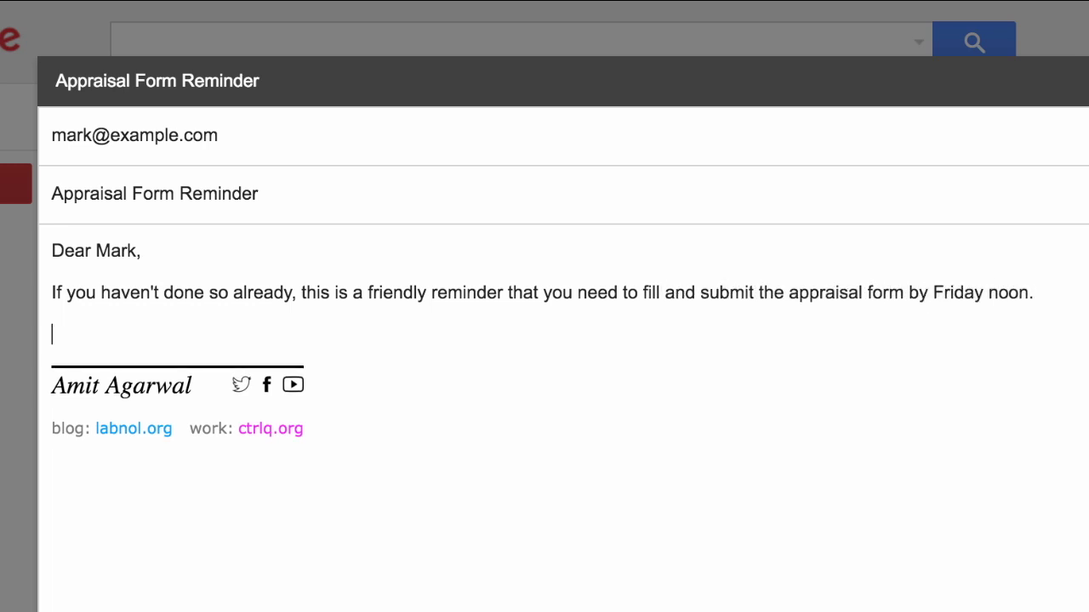
pyautogui.write('A copy of the PDF form is attached.')
pyautogui.press('Return')
pyautogui.write('Thanks.')
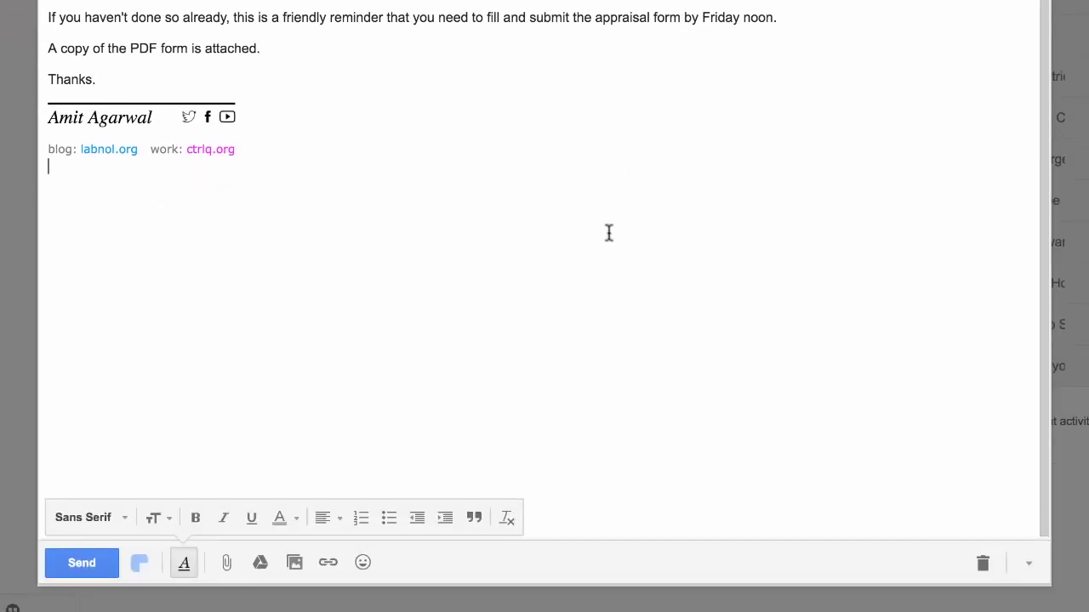
# Step: Attach appraisal.pdf from Dropbox and close the draft
pyautogui.click(227, 562)
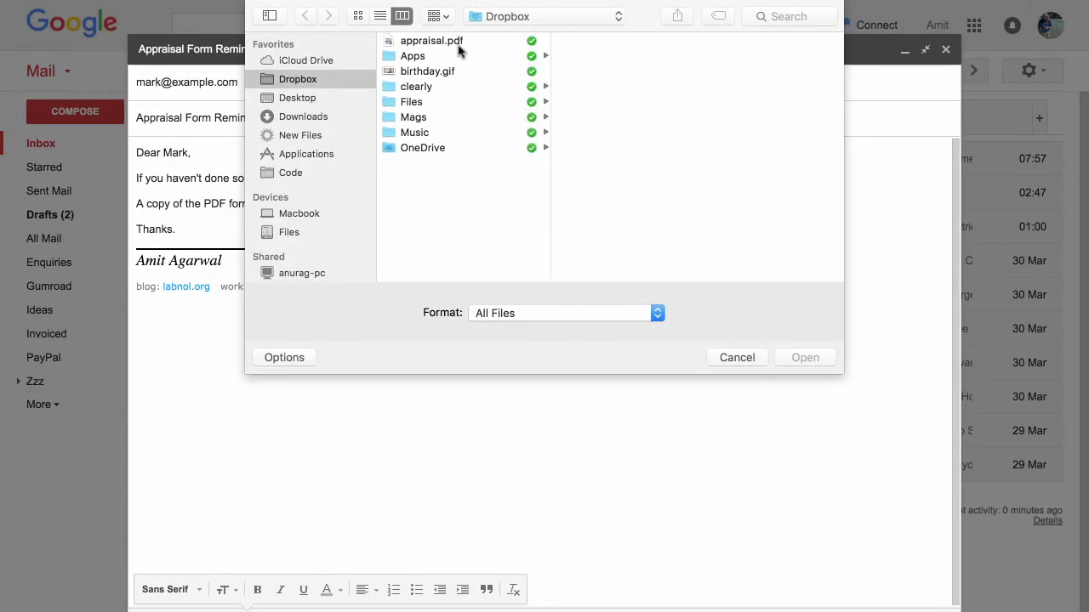
pyautogui.click(458, 46)
pyautogui.click(804, 357)
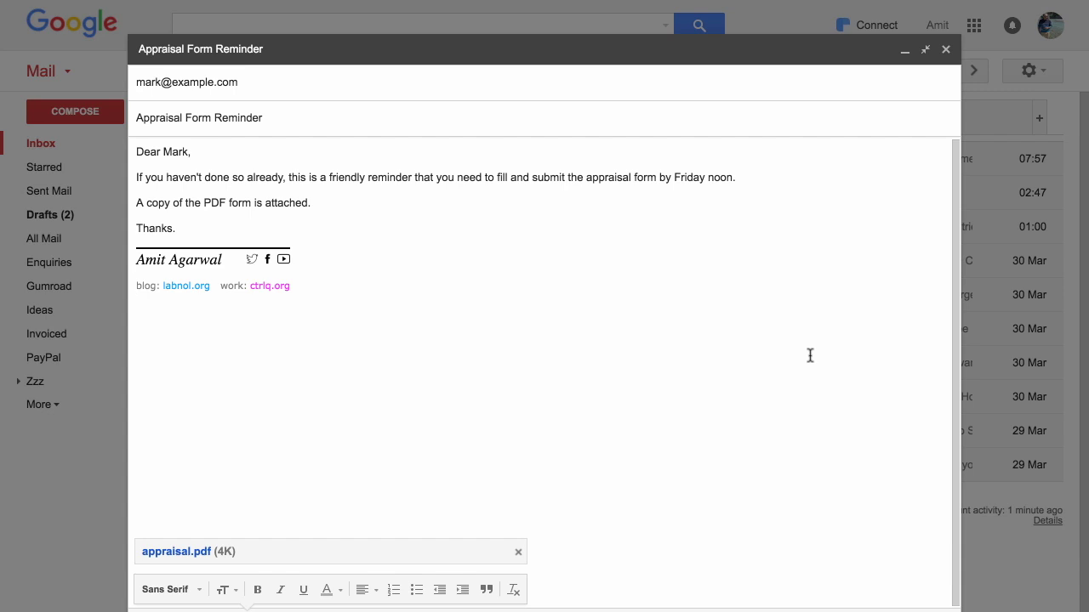
pyautogui.click(945, 48)
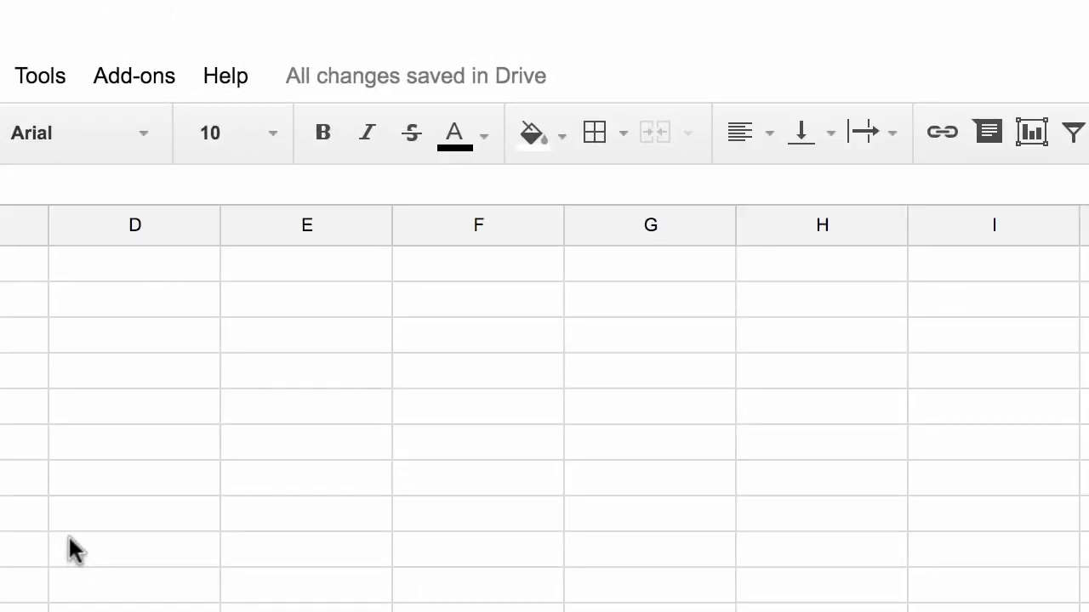
# Step: Launch Add-ons > Email Scheduler > Configure and check the Gmail draft list
pyautogui.click(151, 83)
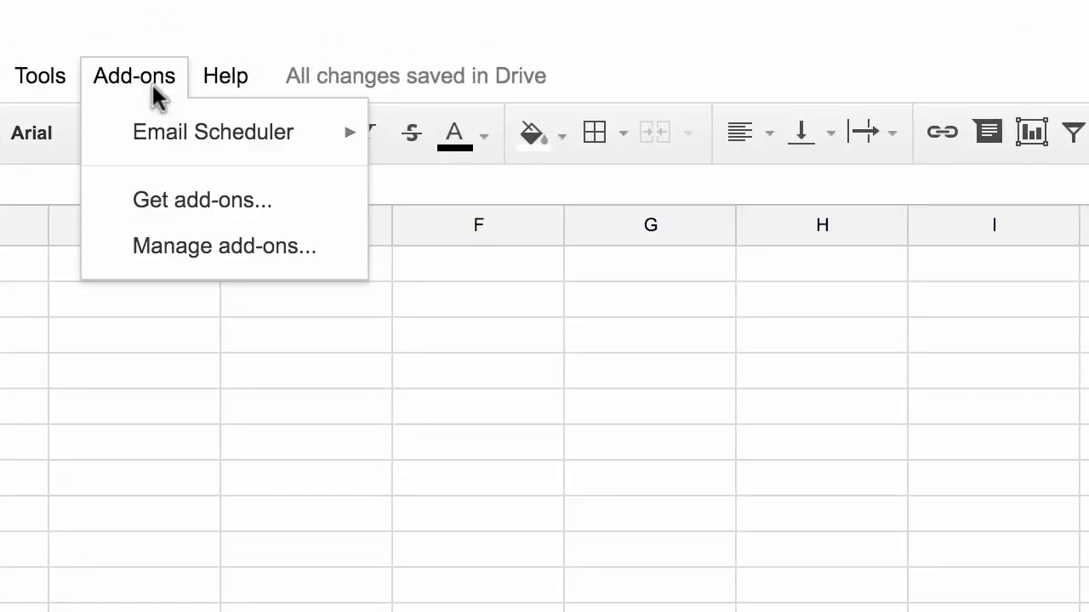
pyautogui.moveTo(317, 150)
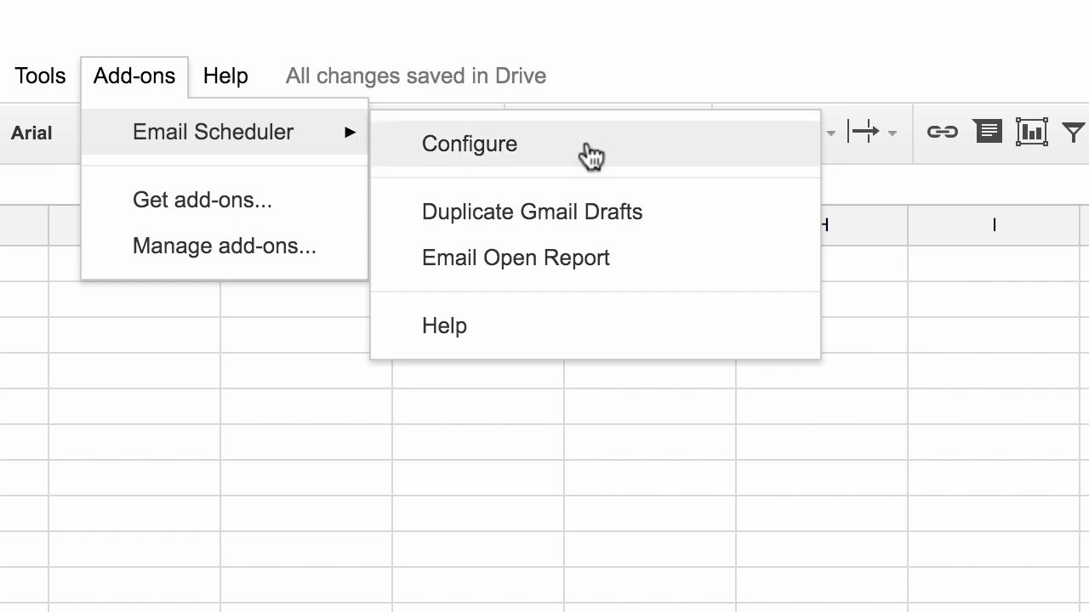
pyautogui.click(591, 153)
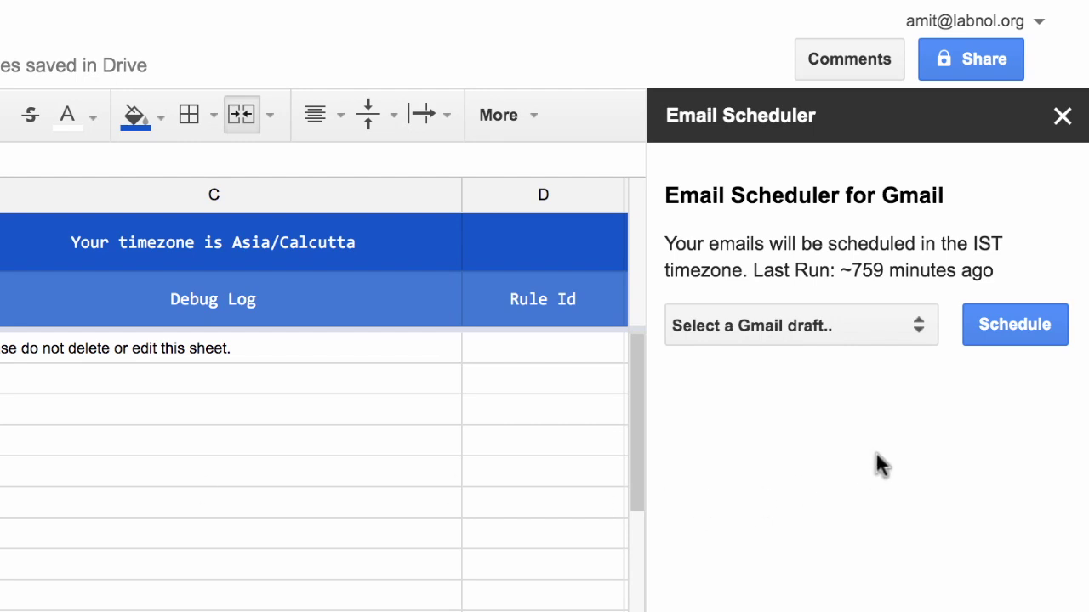
pyautogui.click(853, 332)
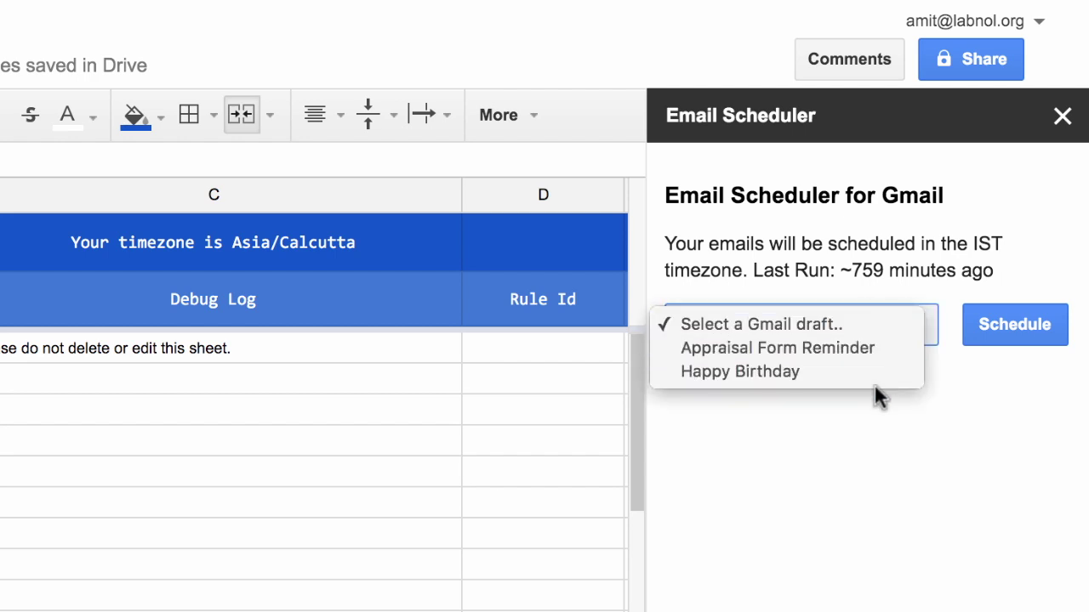
pyautogui.click(875, 468)
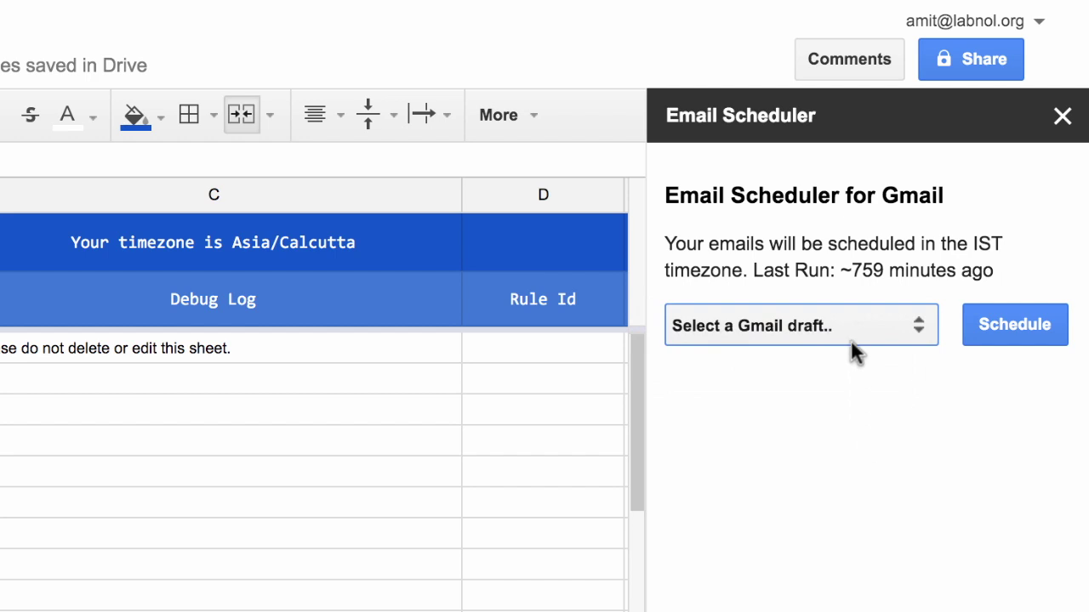
# Step: Select the Happy Birthday draft in the scheduler and begin scheduling it
pyautogui.click(887, 321)
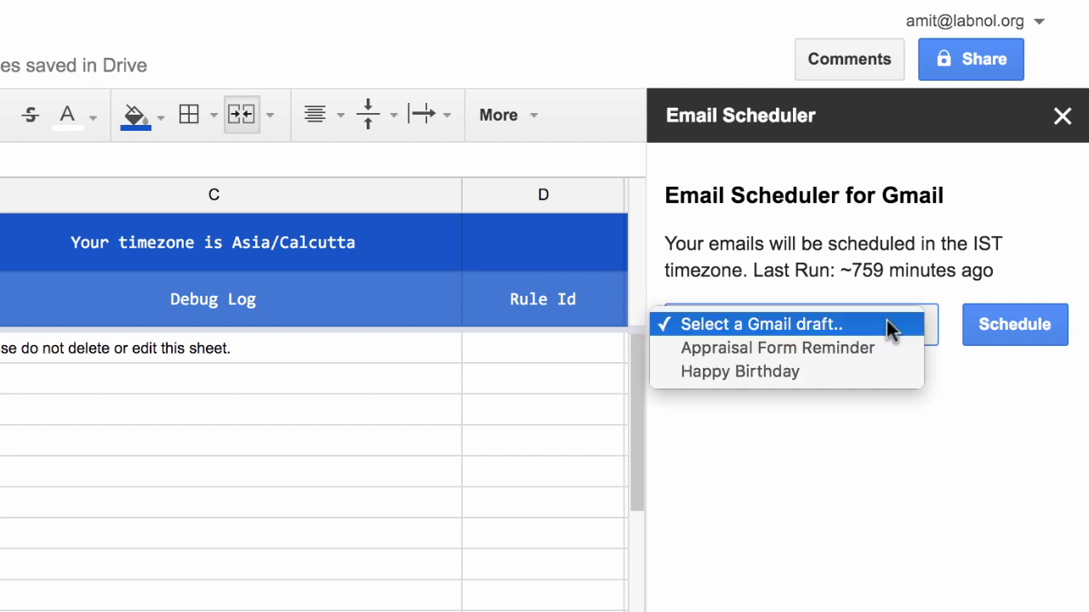
pyautogui.click(886, 372)
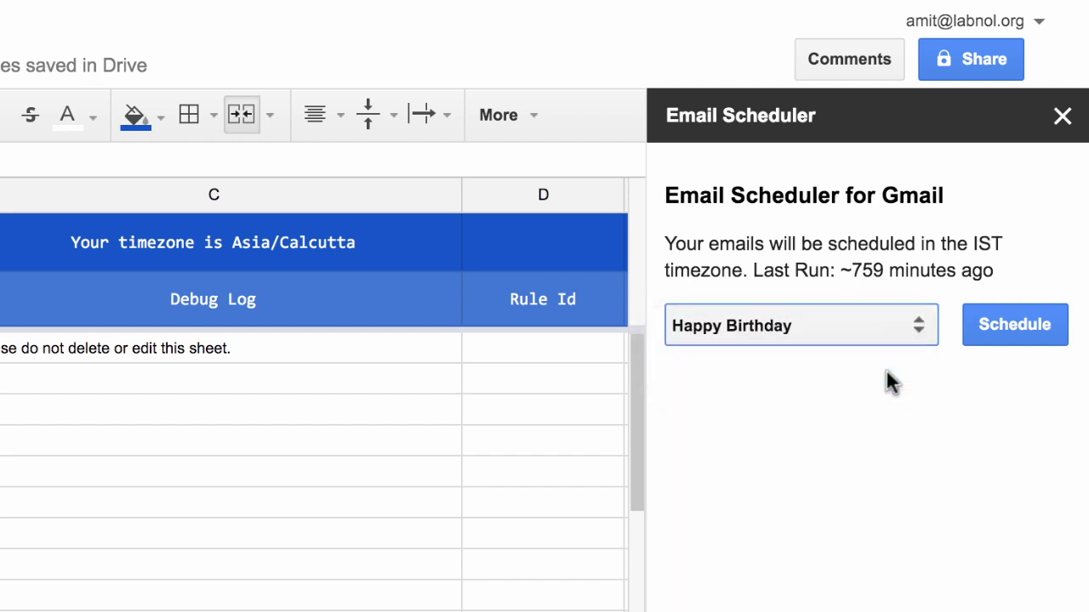
pyautogui.click(1031, 327)
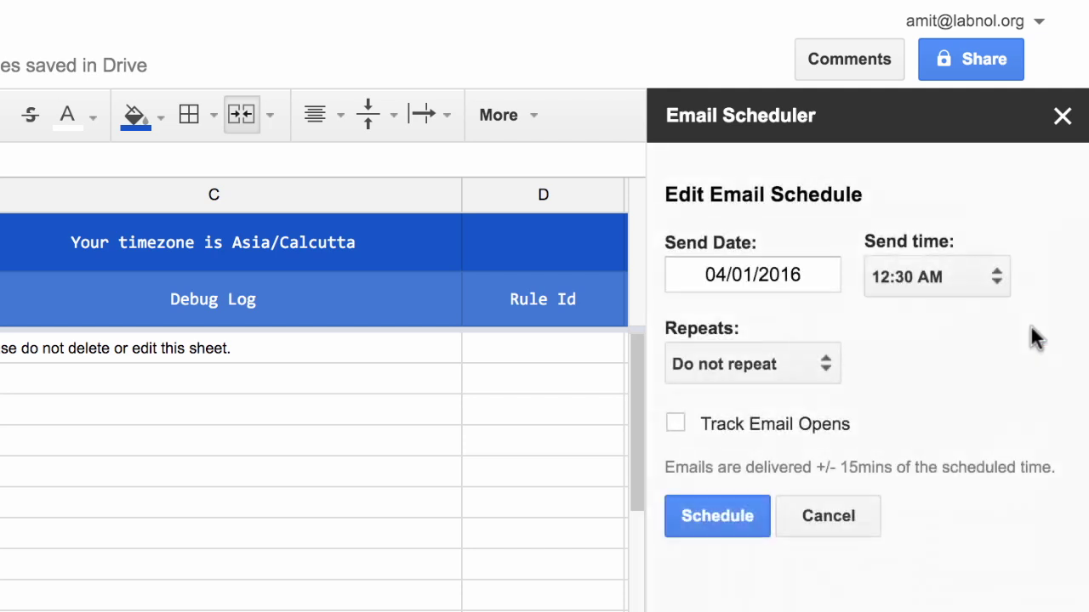
# Step: Schedule it for 04/04/2016 at 09:30 AM, not repeating, with email-open tracking
pyautogui.click(775, 275)
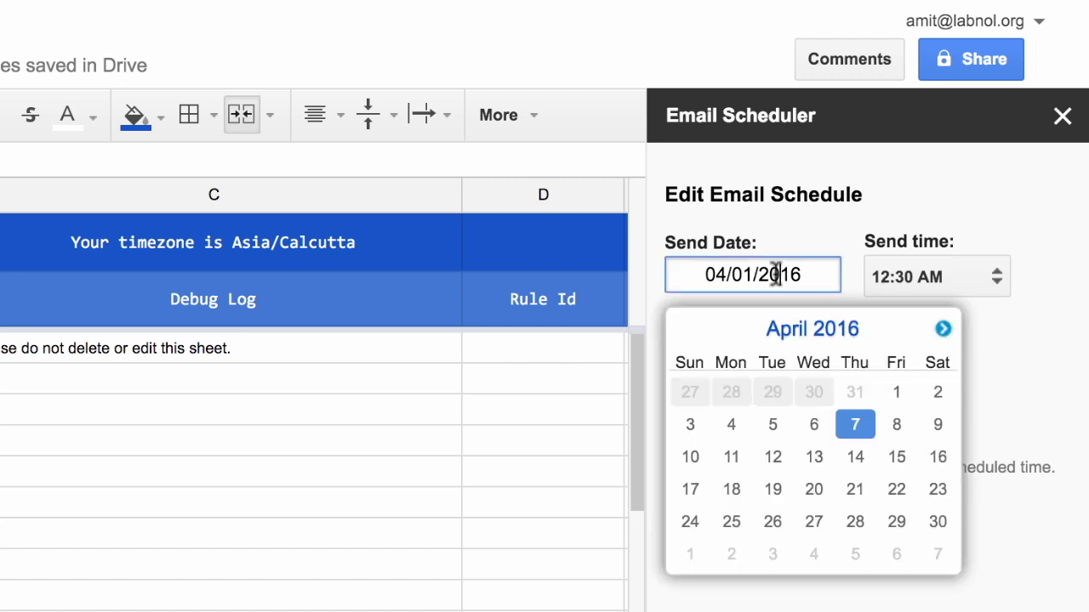
pyautogui.click(734, 425)
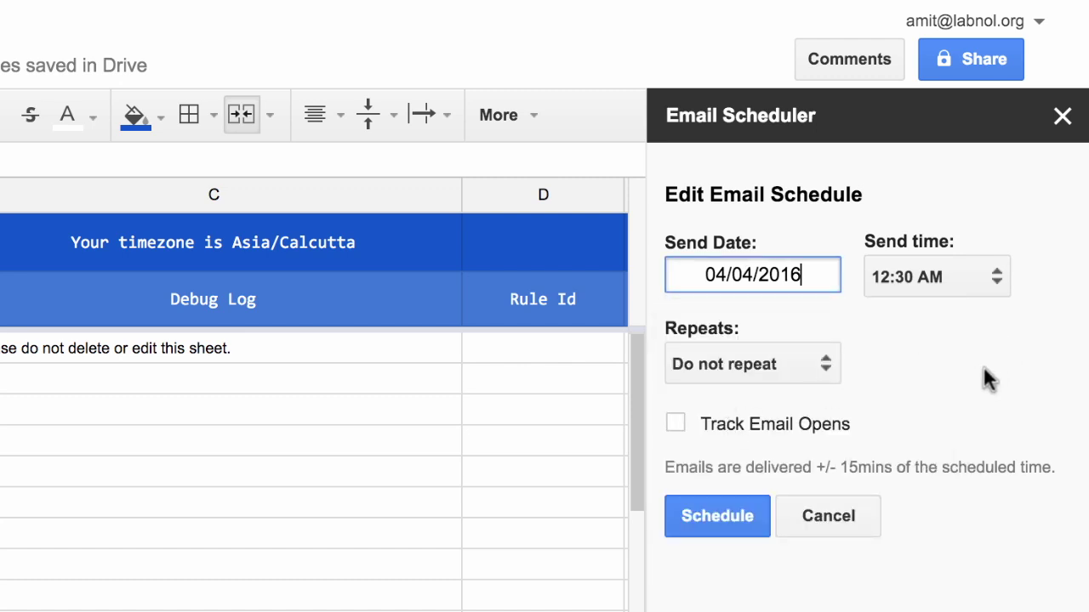
pyautogui.click(980, 275)
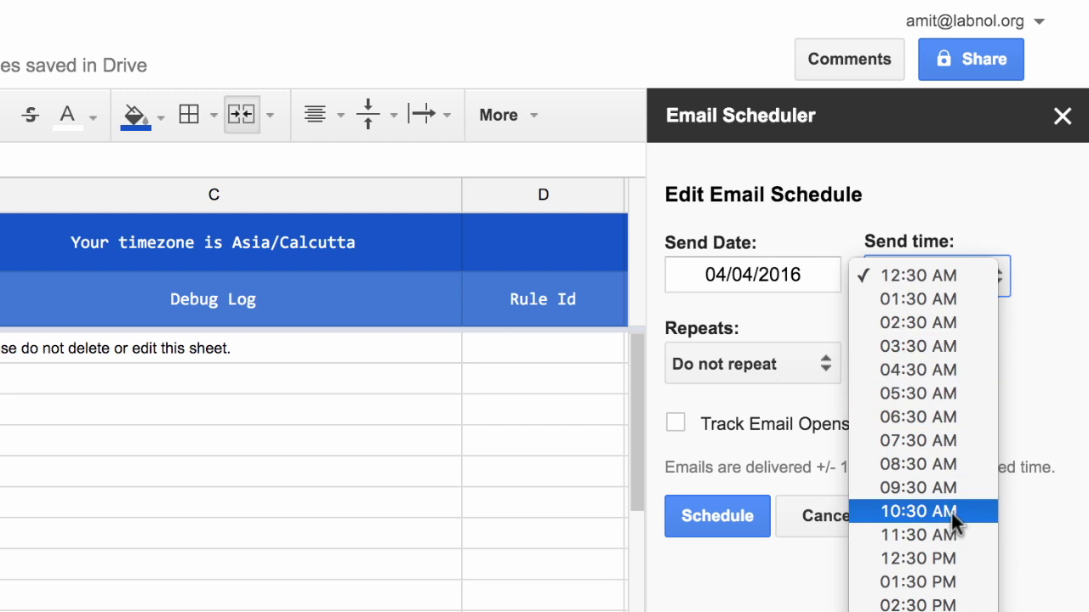
pyautogui.click(960, 490)
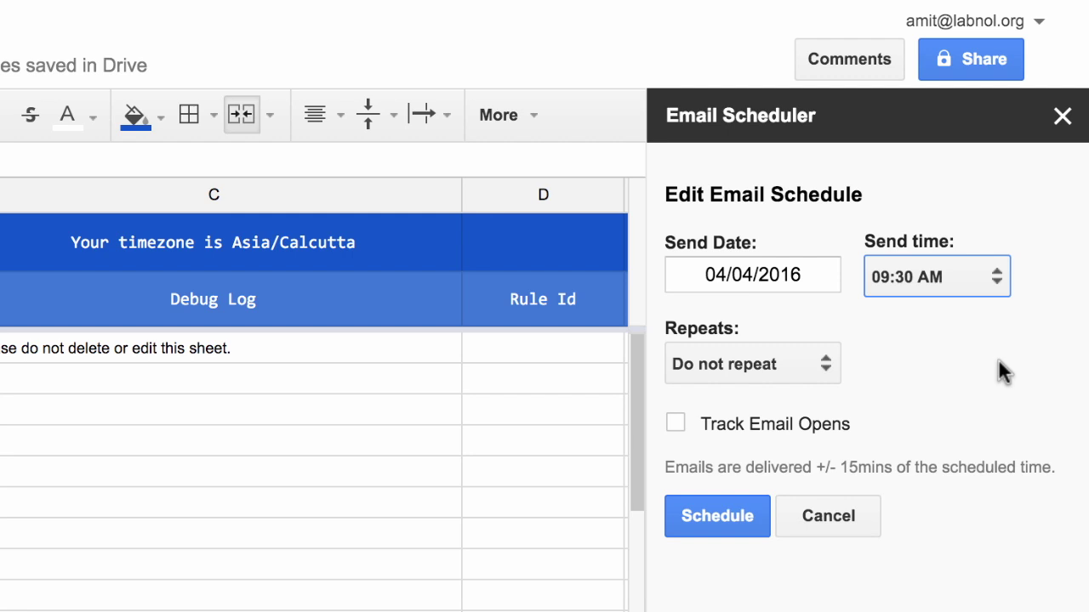
pyautogui.click(822, 373)
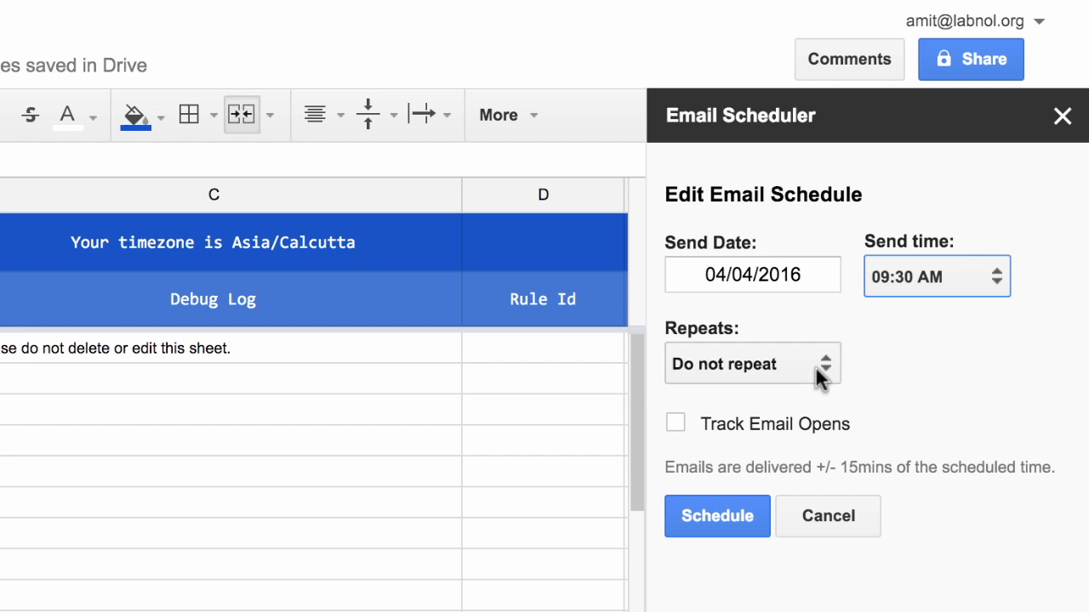
pyautogui.click(817, 369)
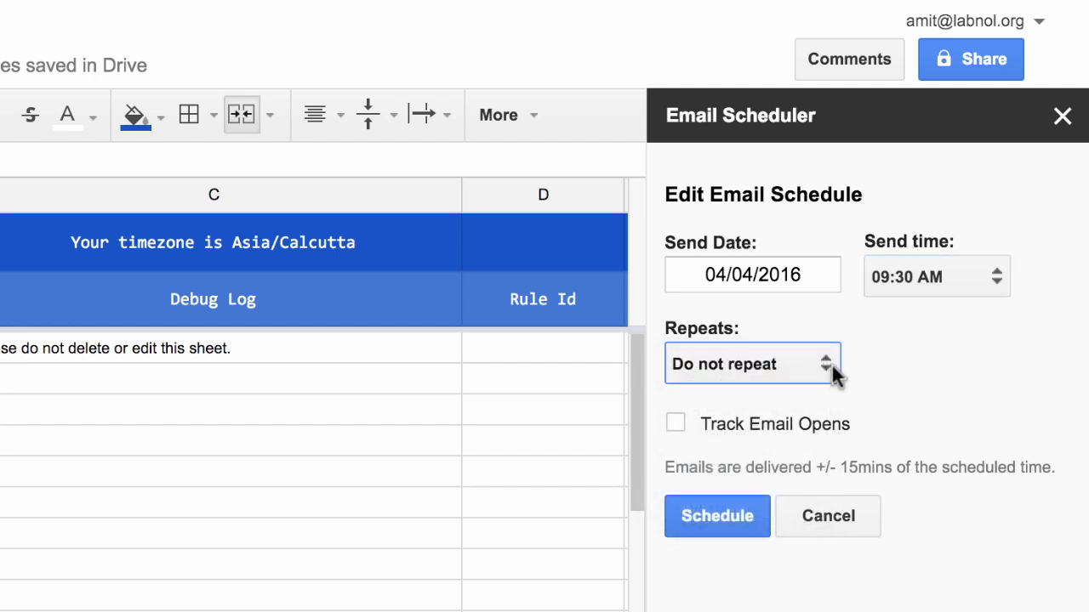
pyautogui.click(897, 381)
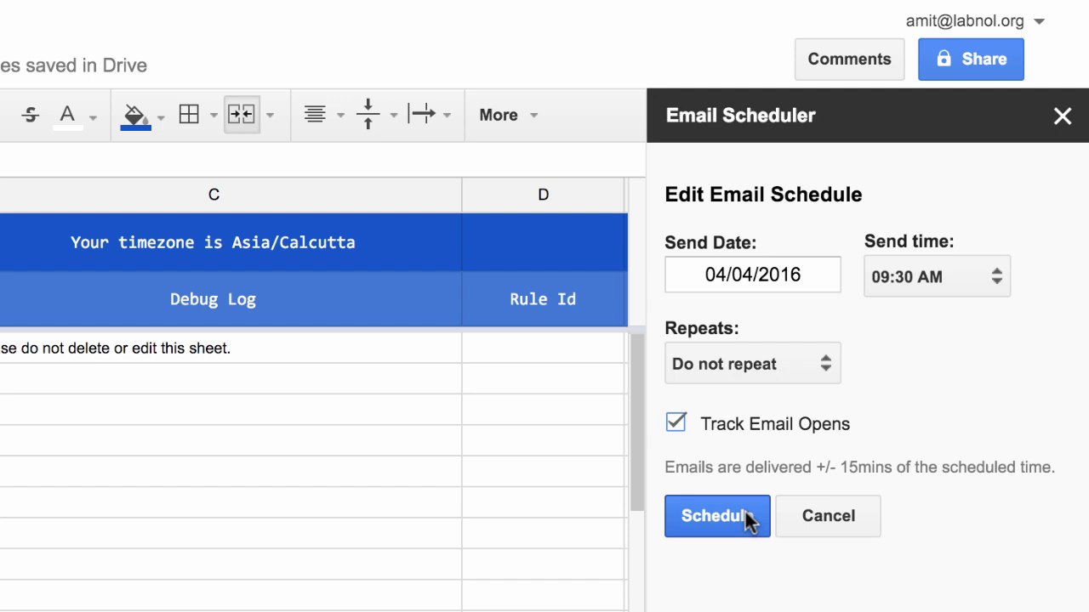
pyautogui.click(744, 515)
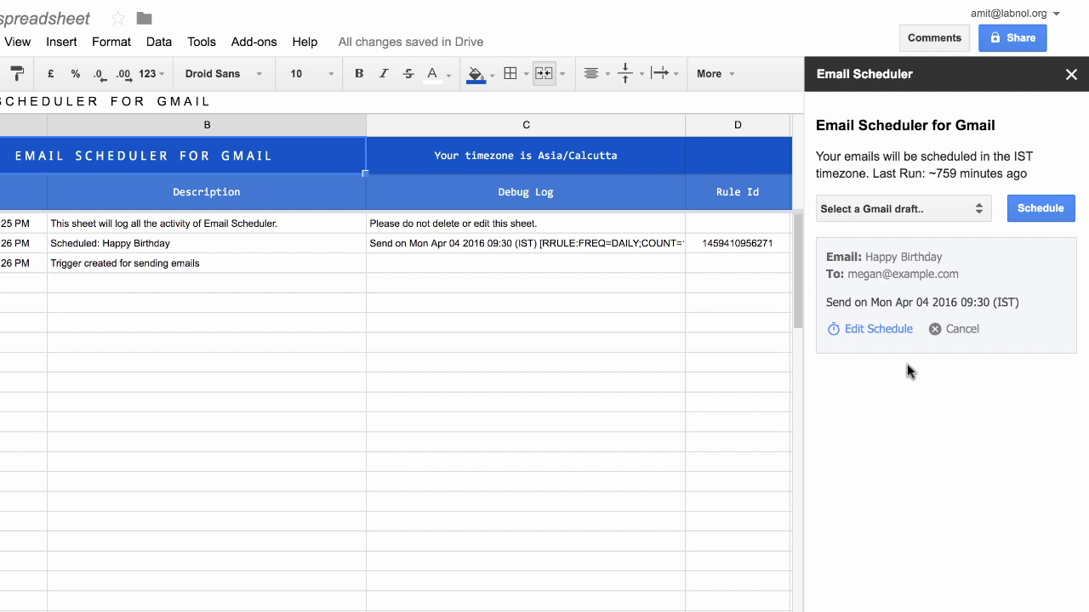
# Step: Select the Appraisal Form Reminder draft and set its send date 04/07/2016 at 03:30 PM
pyautogui.click(958, 214)
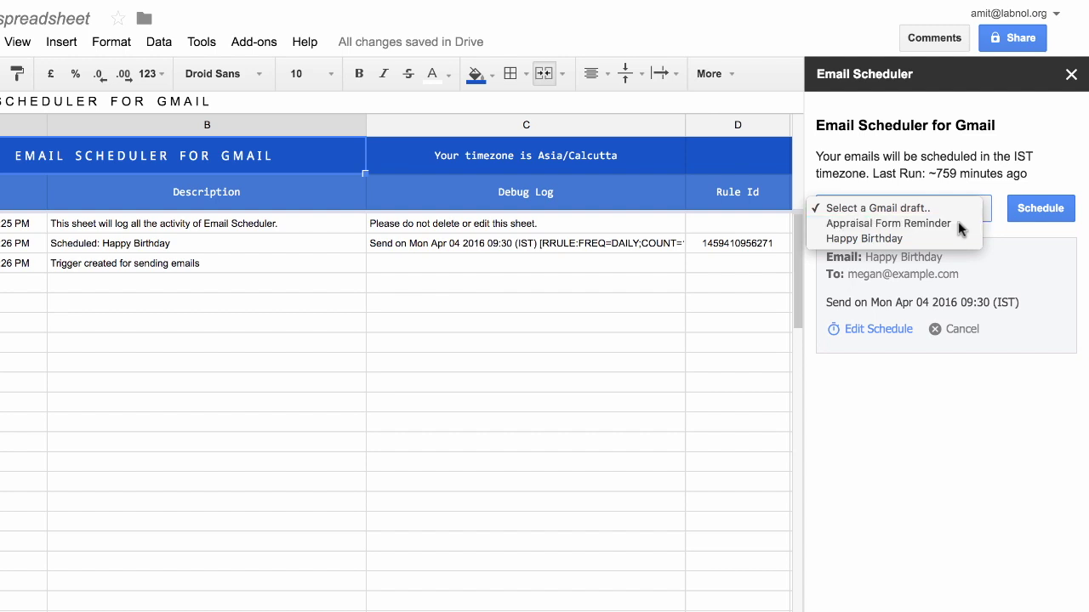
pyautogui.click(959, 224)
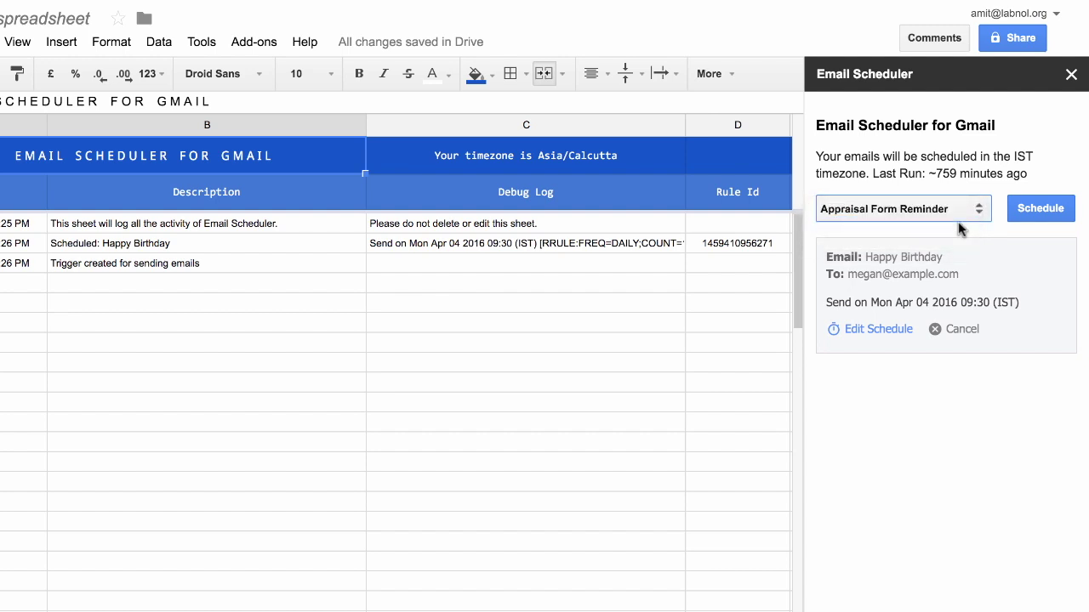
pyautogui.click(1043, 213)
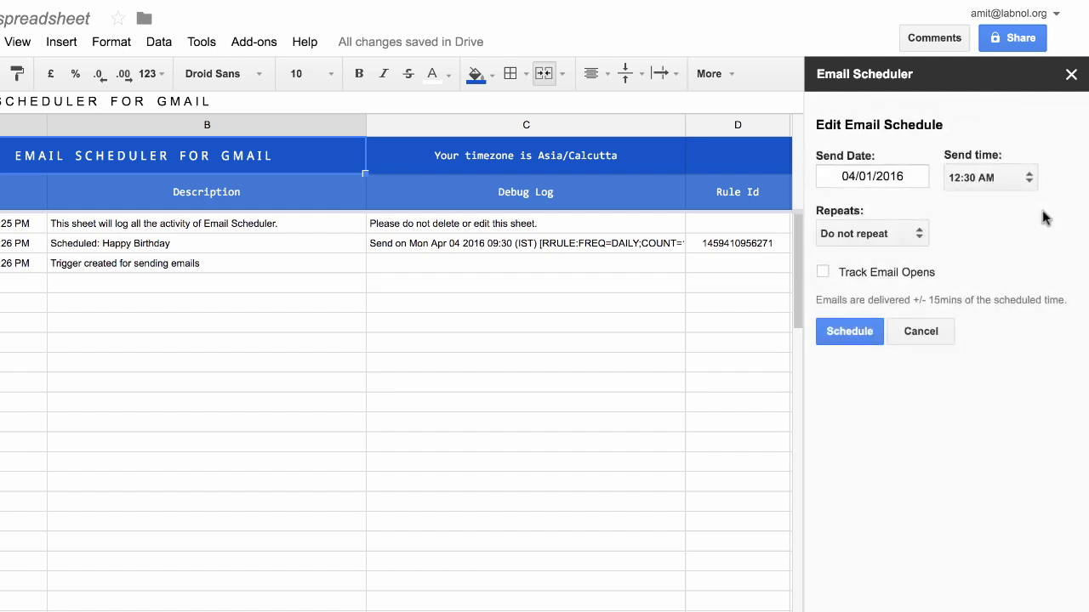
pyautogui.click(890, 180)
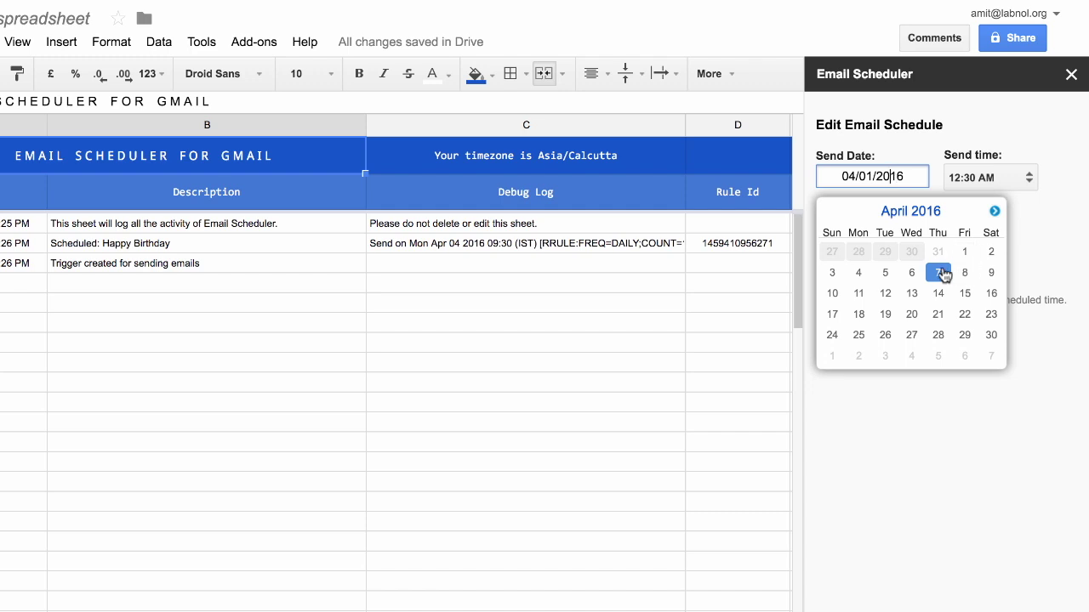
pyautogui.click(940, 273)
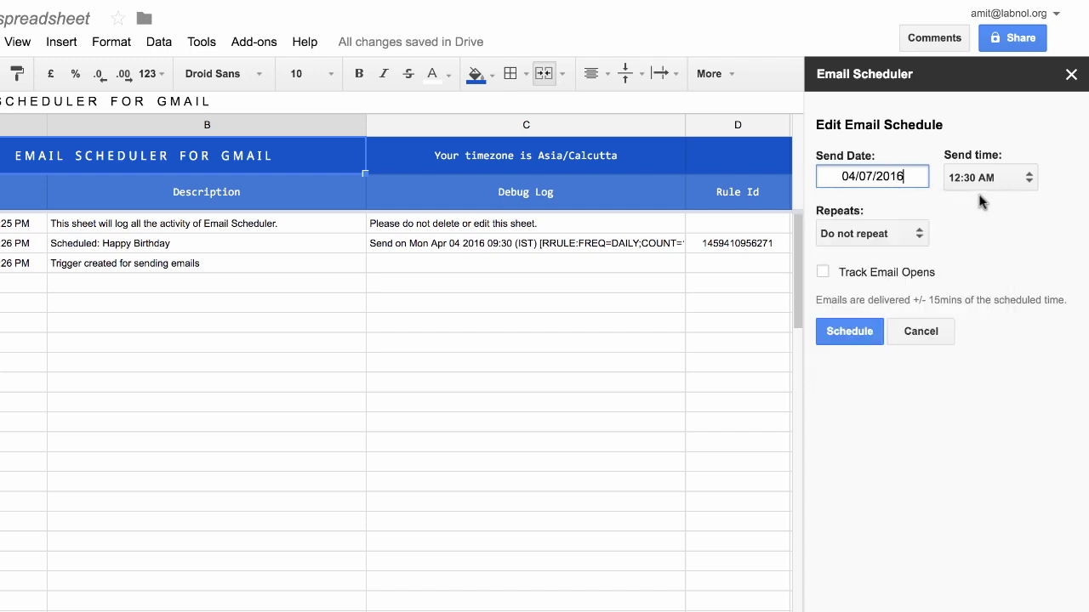
pyautogui.click(985, 179)
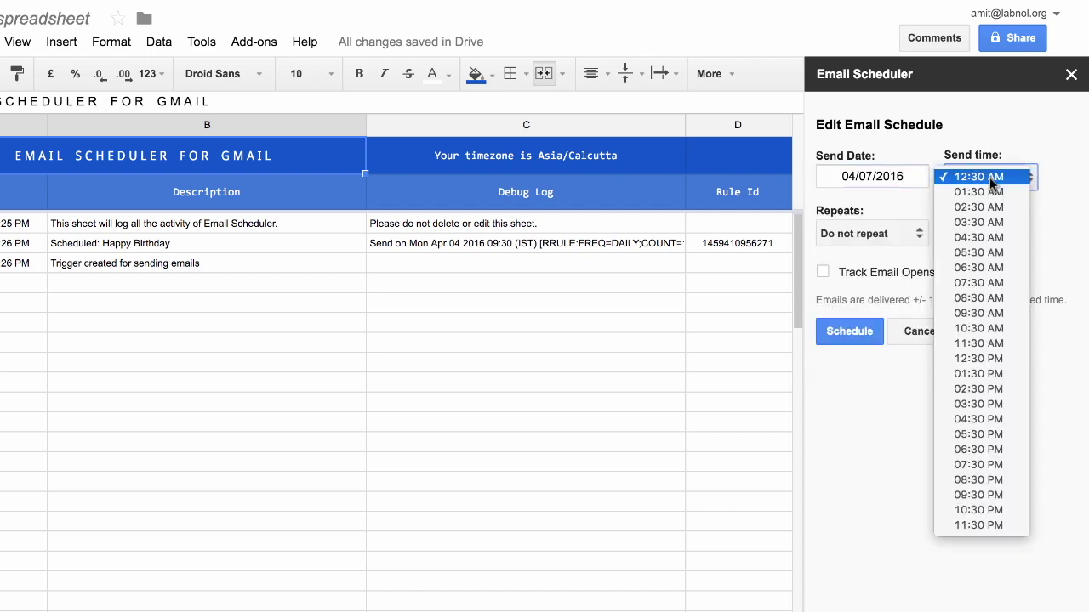
pyautogui.click(1011, 405)
# Step: Repeat it weekly on Thursdays for 3 occurrences with open tracking, and save the schedule
pyautogui.click(902, 224)
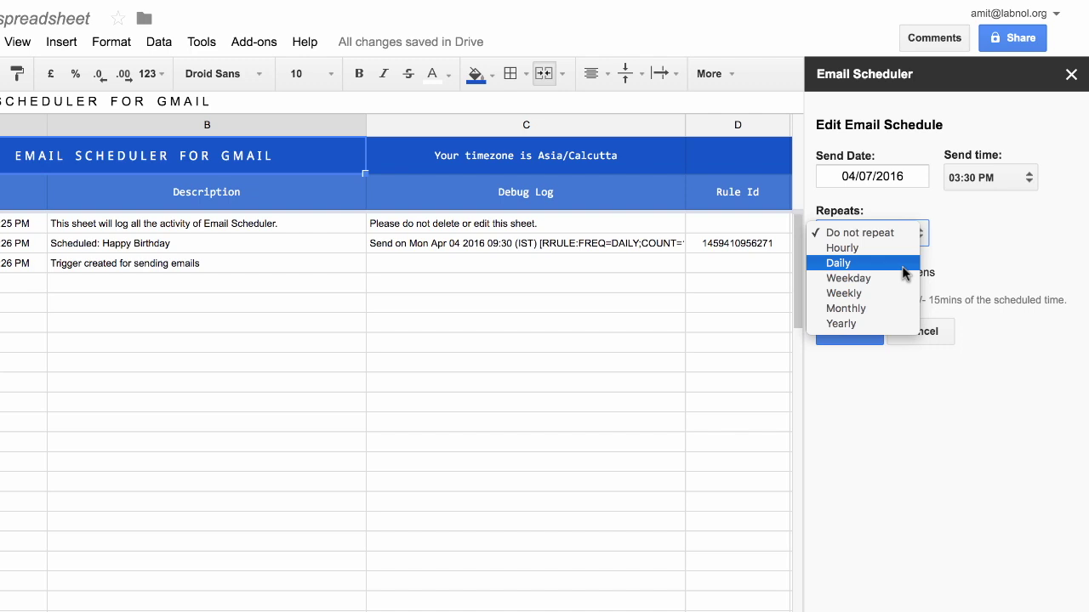
pyautogui.click(904, 293)
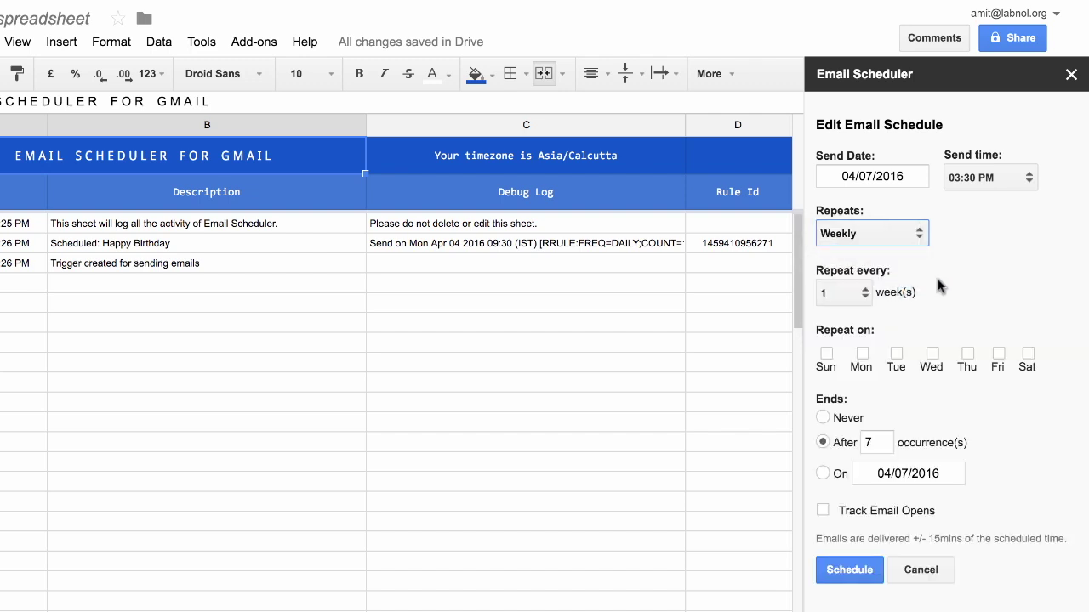
pyautogui.click(967, 353)
pyautogui.doubleClick(873, 442)
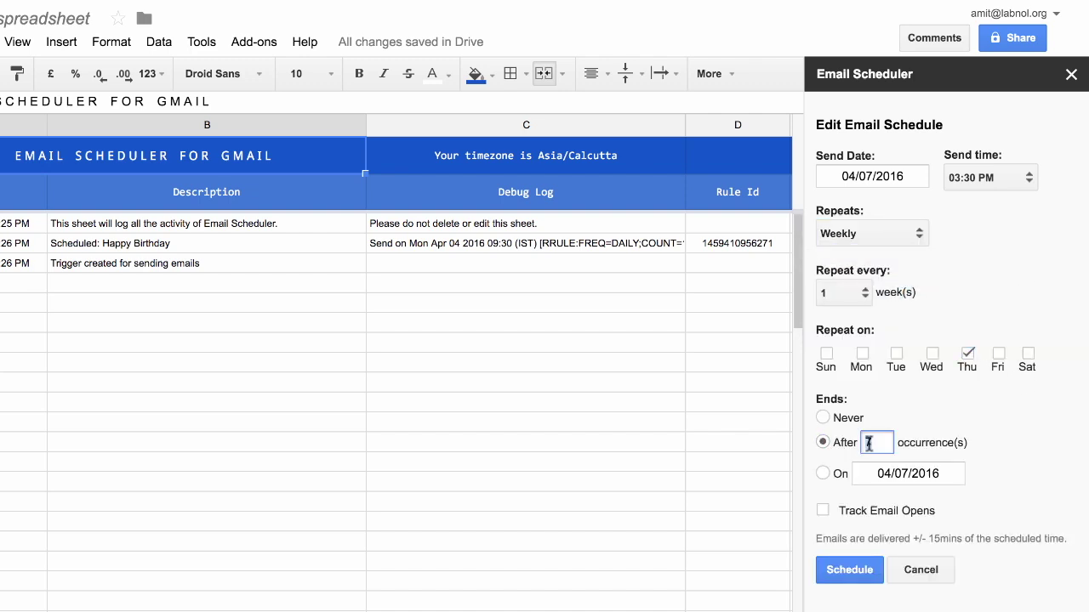
pyautogui.write('3')
pyautogui.click(999, 464)
pyautogui.click(822, 511)
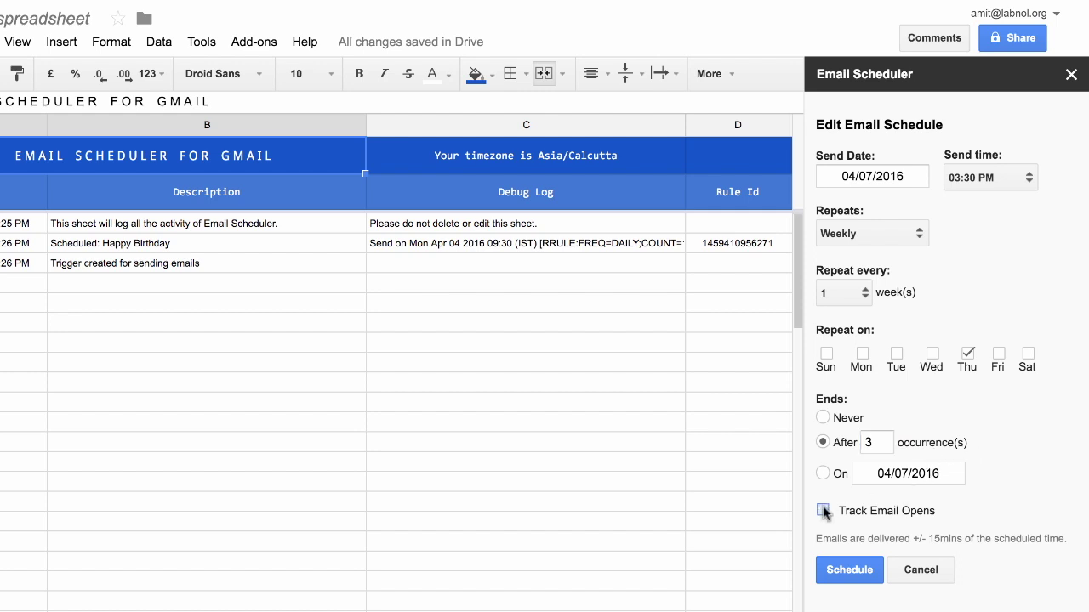
pyautogui.click(857, 575)
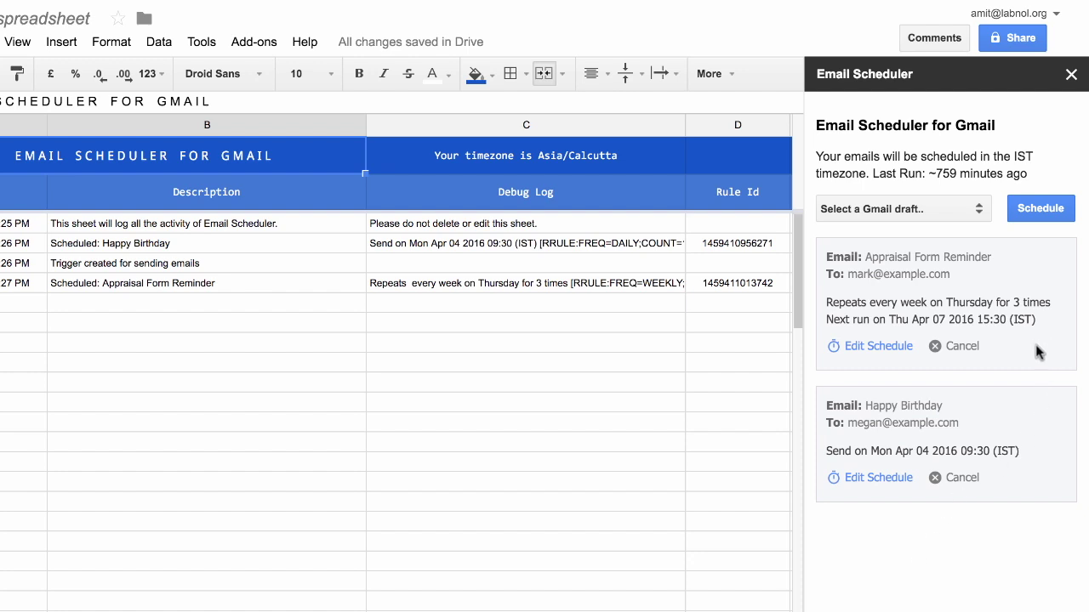
# Step: Edit the Appraisal Form Reminder schedule to change its send time to 04:30 PM
pyautogui.click(889, 347)
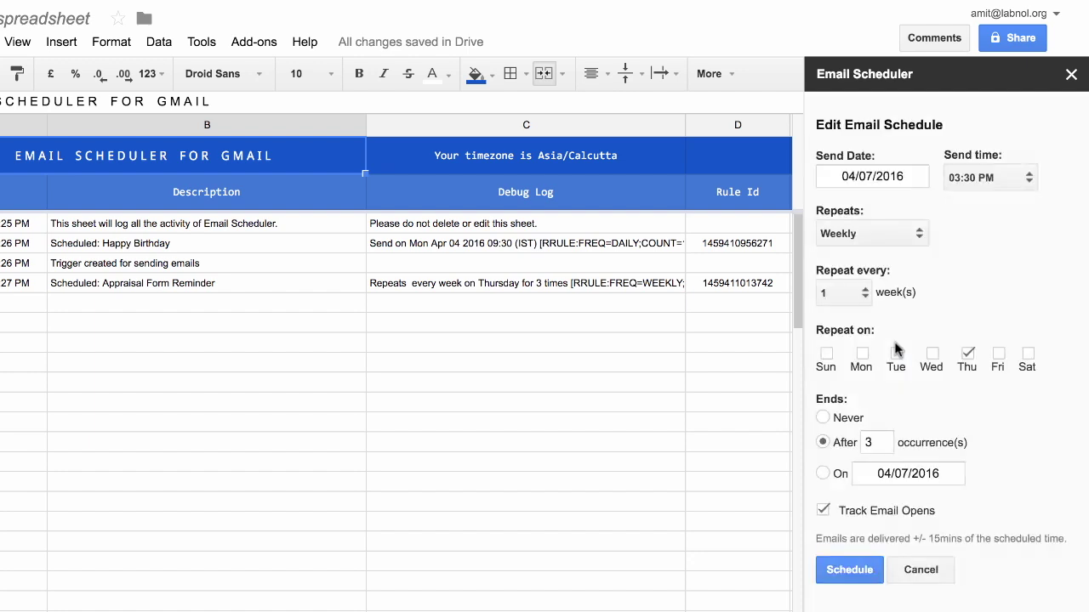
pyautogui.click(1007, 180)
pyautogui.click(1009, 191)
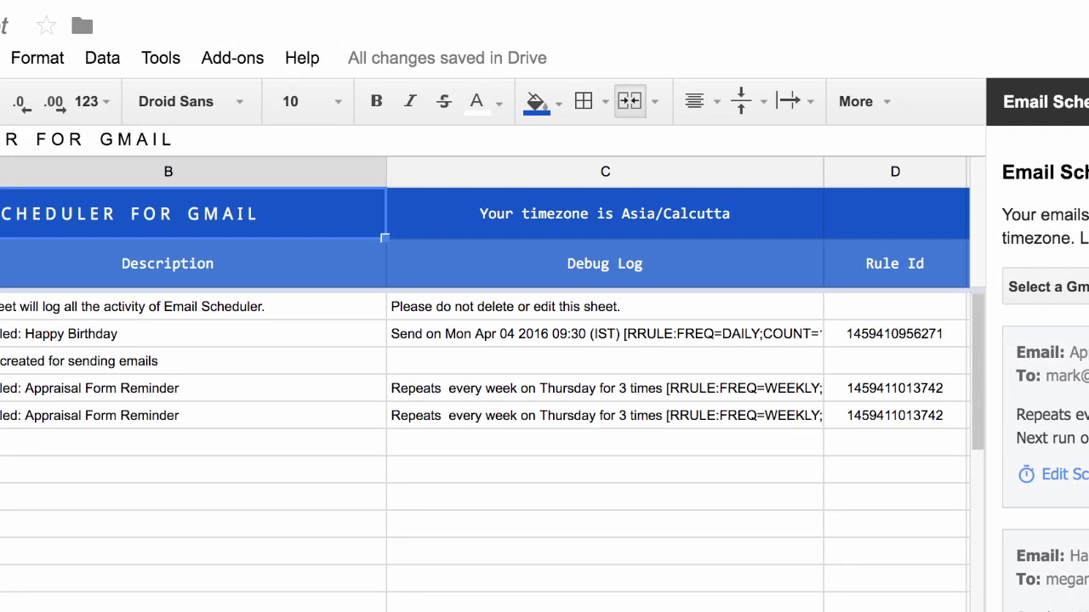
pyautogui.click(250, 63)
# Step: Use Duplicate Gmail Drafts to make 2 copies of the Appraisal Form Reminder
pyautogui.moveTo(284, 109)
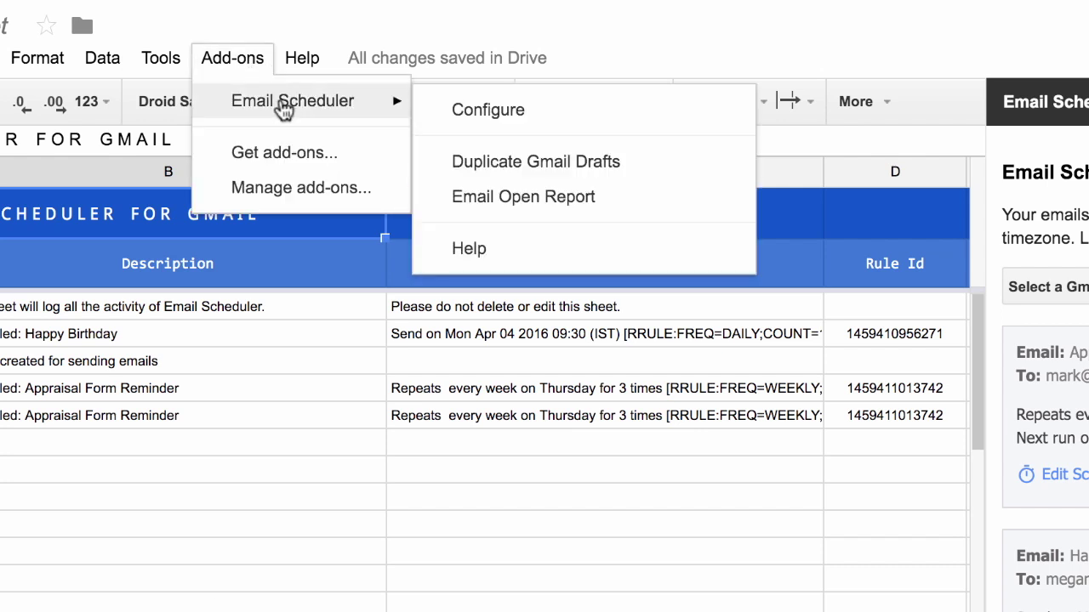
pyautogui.click(672, 159)
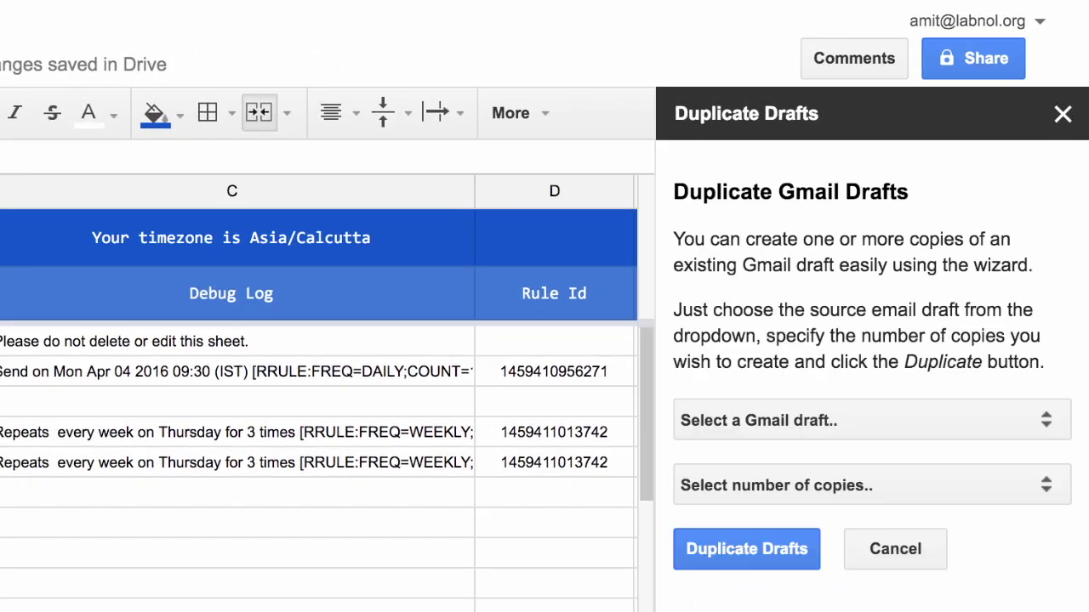
pyautogui.click(997, 409)
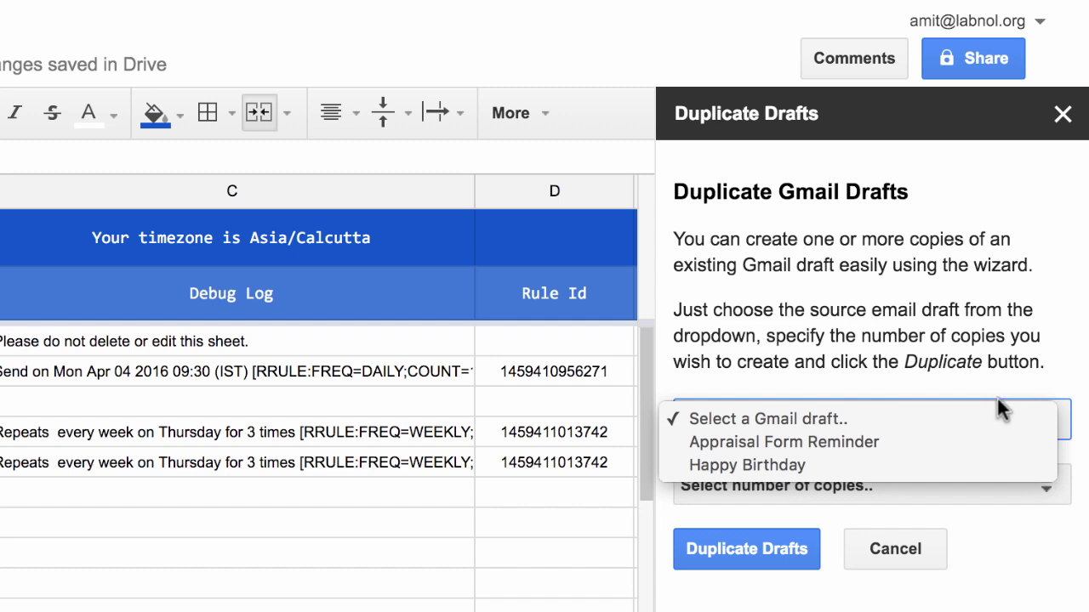
pyautogui.click(990, 394)
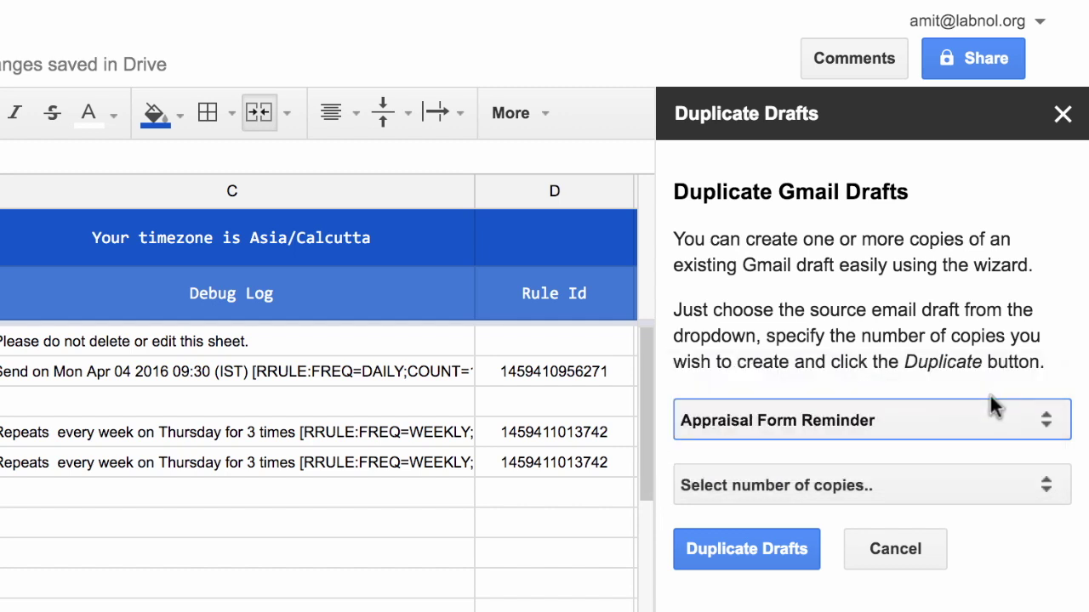
pyautogui.click(1026, 485)
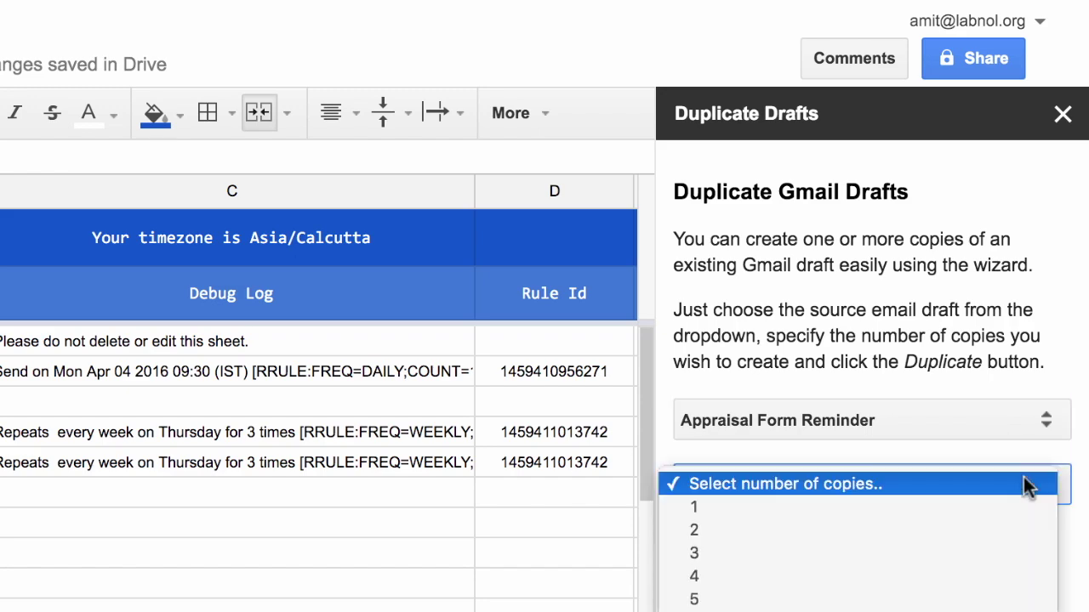
pyautogui.click(1023, 528)
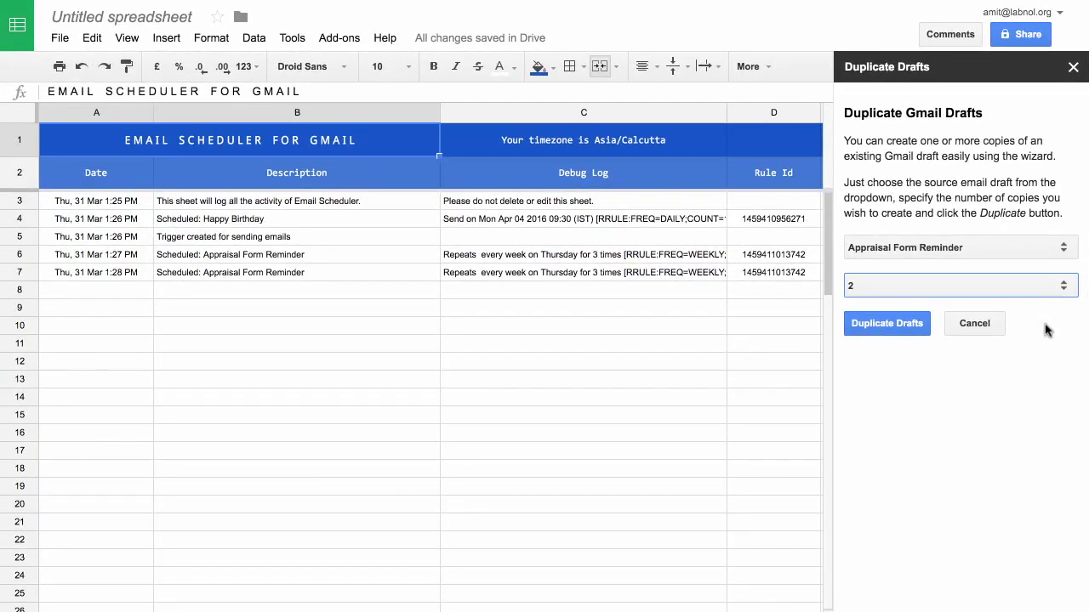
pyautogui.click(914, 323)
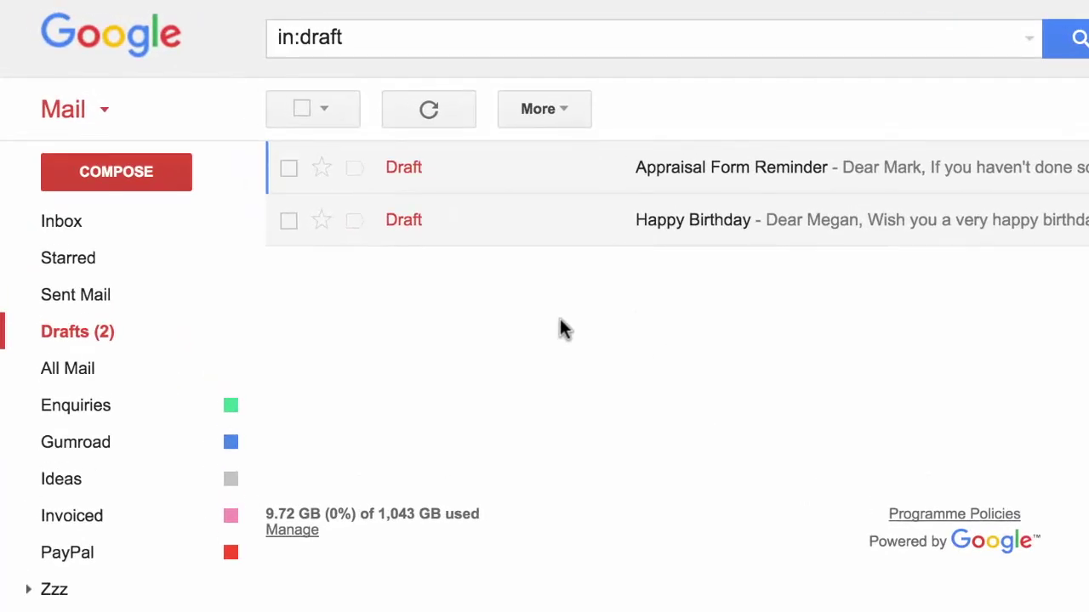
# Step: Open an appraisal reminder copy, append the new recipient's name to the subject, and replace the greeting name
pyautogui.click(446, 106)
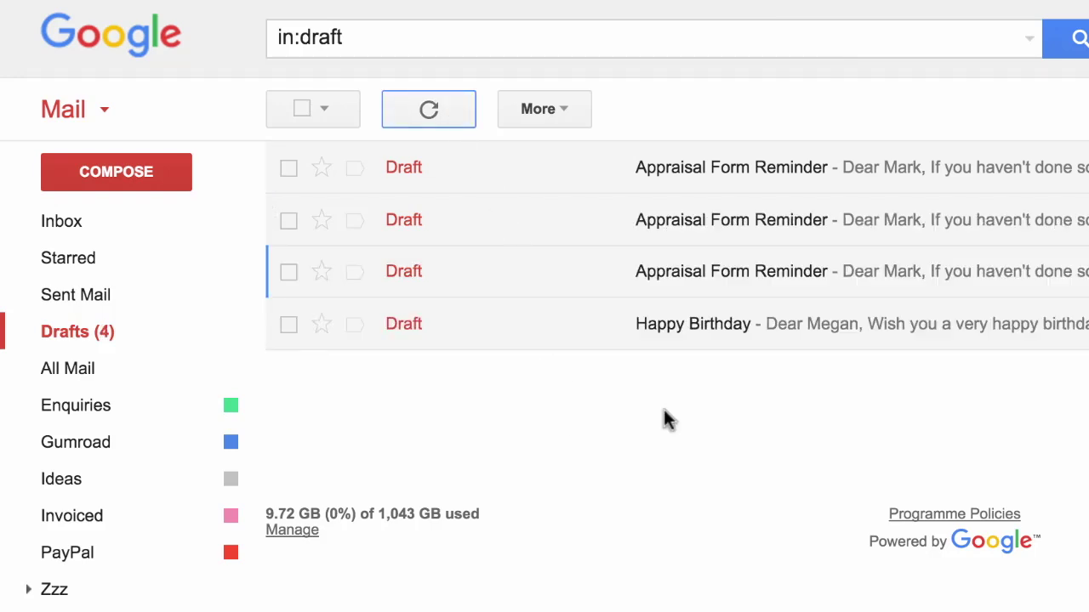
pyautogui.click(859, 221)
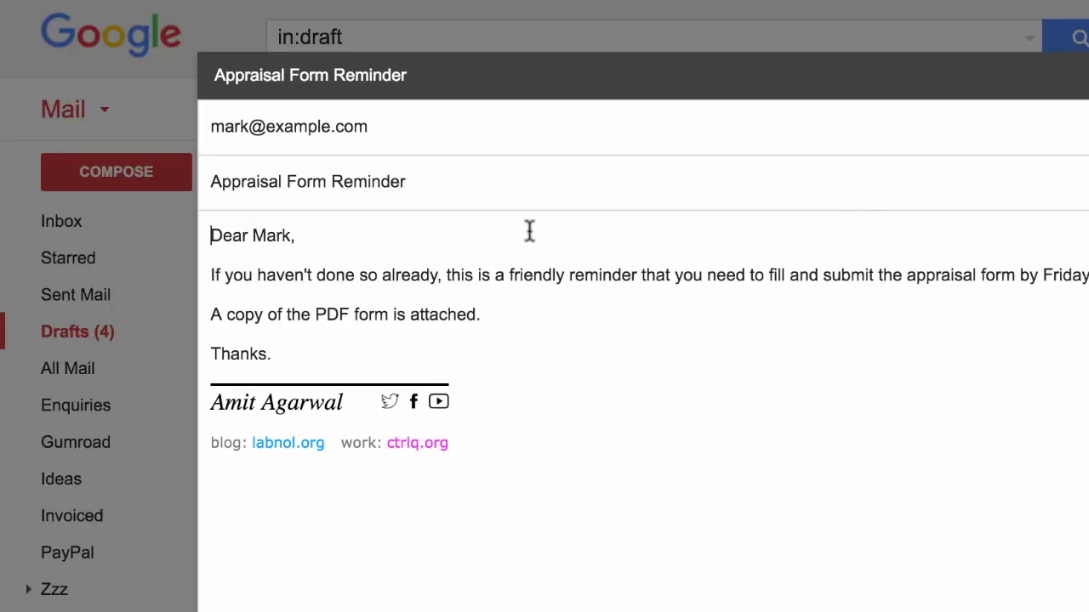
pyautogui.click(472, 177)
pyautogui.write('for Suna')
pyautogui.press('BackSpace')
pyautogui.press('BackSpace')
pyautogui.write('su')
pyautogui.press('BackSpace')
pyautogui.write('an')
pyautogui.doubleClick(269, 237)
pyautogui.write('Susan')
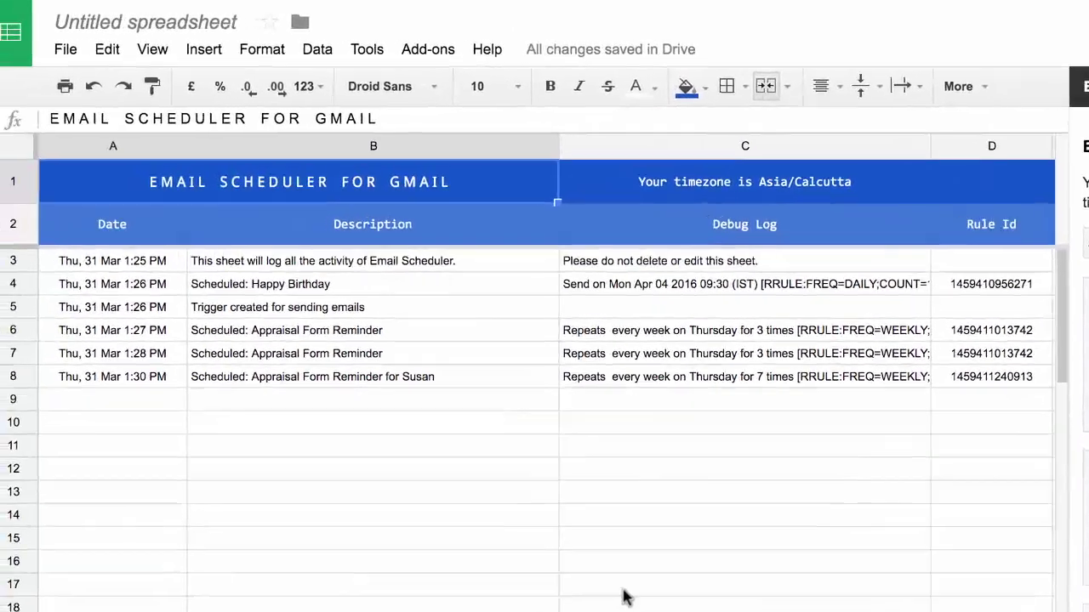
# Step: Open the Email Scheduler add-on's Email Open Report to see when sent emails were opened
pyautogui.click(448, 51)
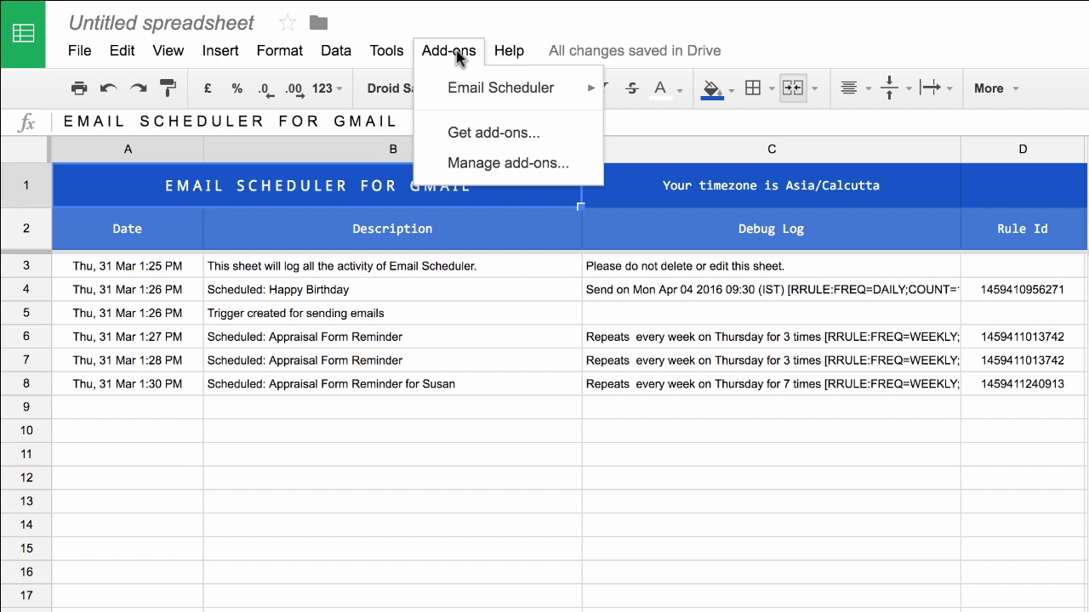
pyautogui.moveTo(478, 92)
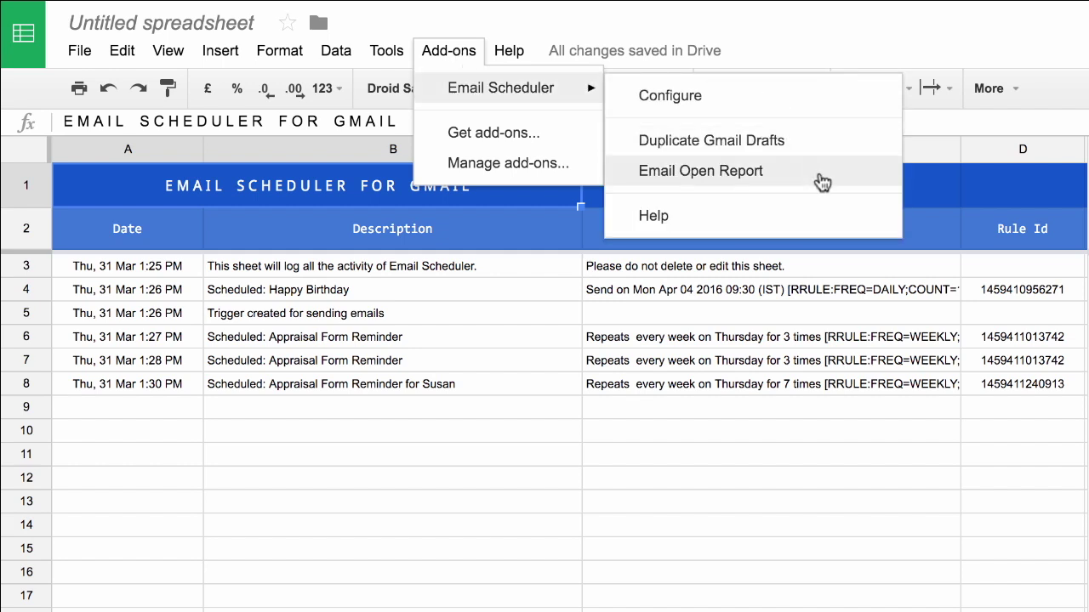
pyautogui.click(821, 175)
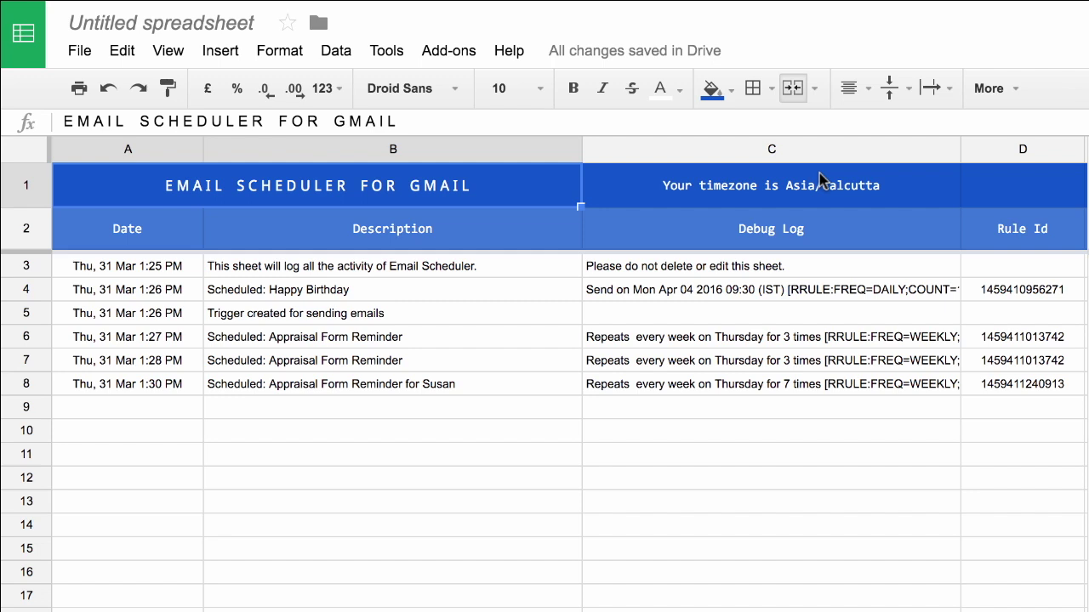